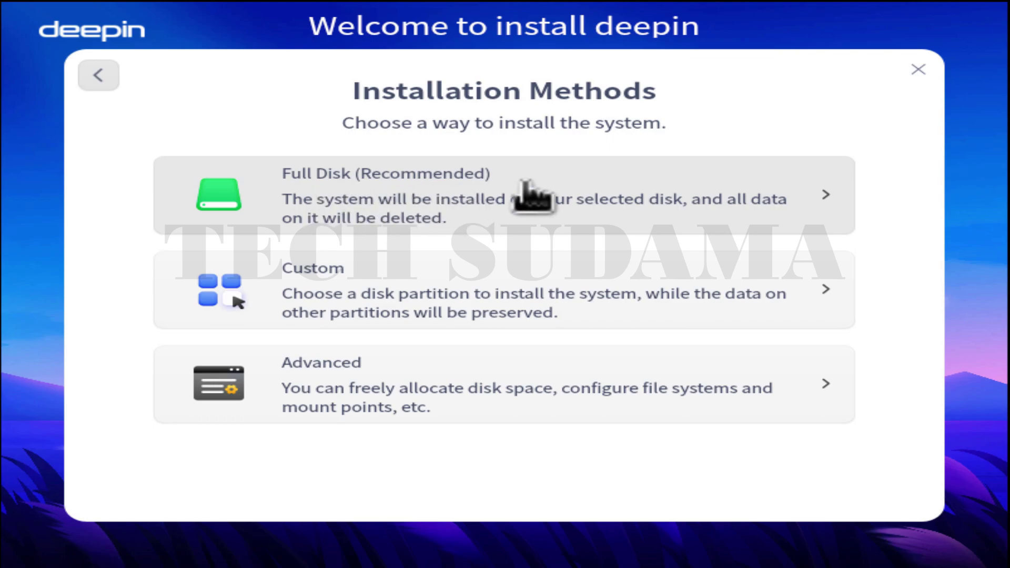
Review the Full Disk and Custom installation options, returning to the method list each time.
{"action": "left_click", "coordinate": [546, 210]}
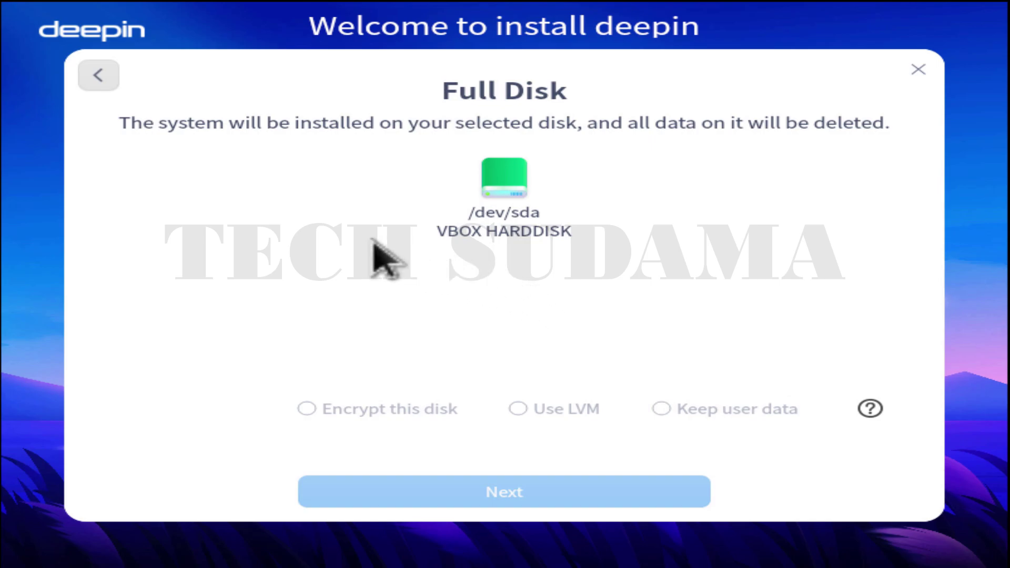
{"action": "left_click", "coordinate": [100, 76]}
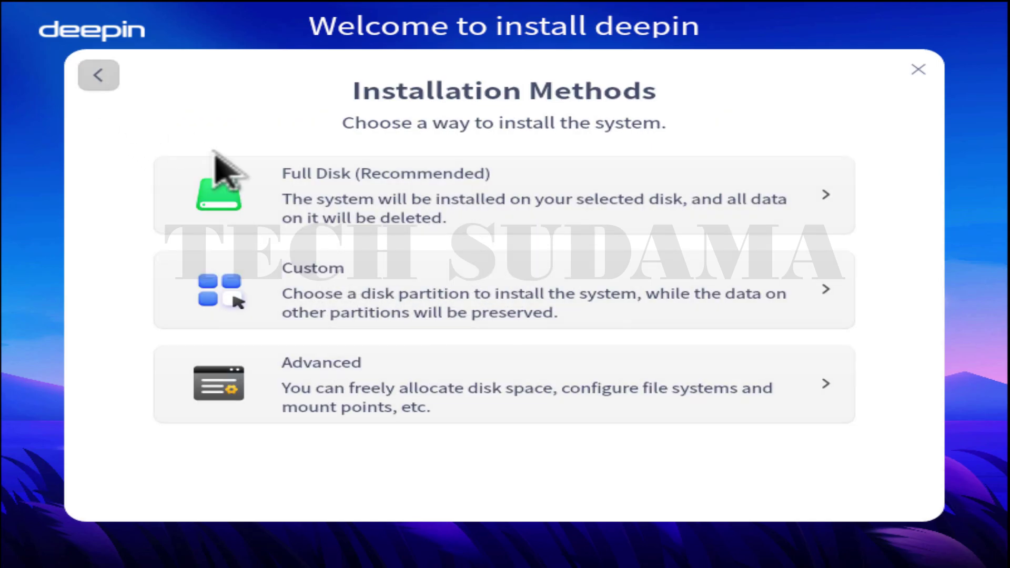
{"action": "left_click", "coordinate": [444, 301]}
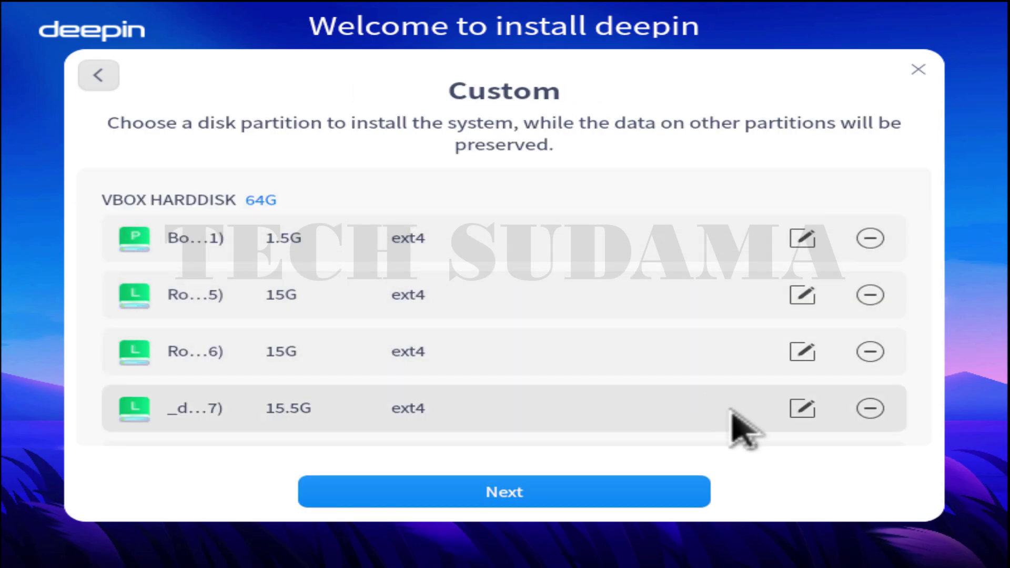
{"action": "left_click", "coordinate": [111, 84]}
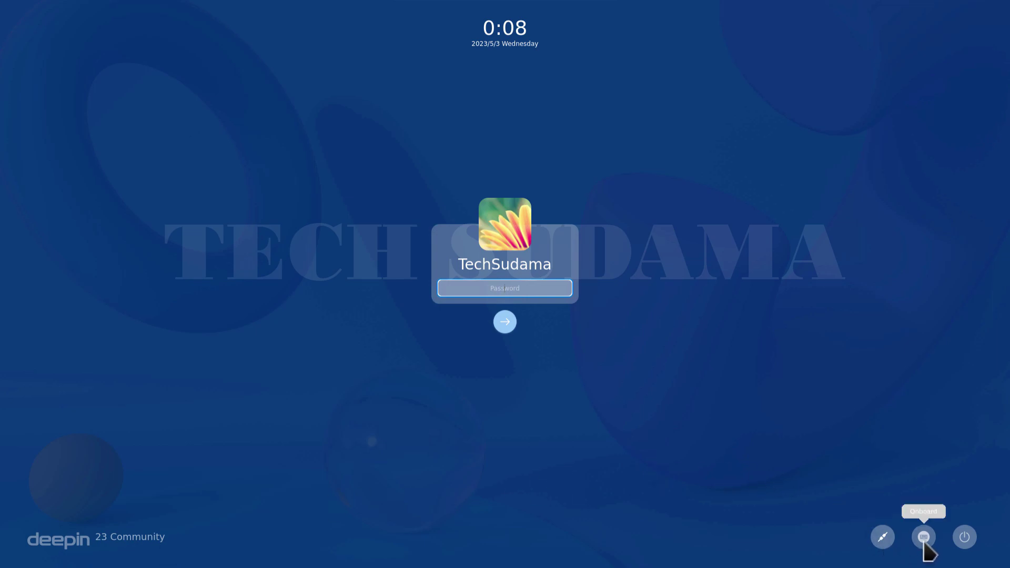
Check the shutdown choices, dismiss them, and sign in with the account password.
{"action": "left_click", "coordinate": [965, 539]}
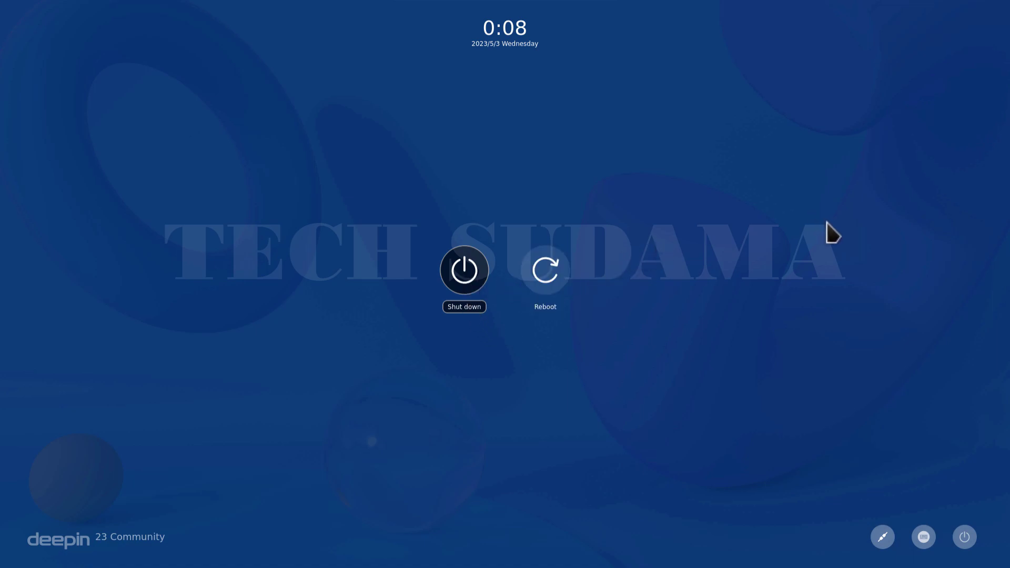
{"action": "key", "text": "Escape"}
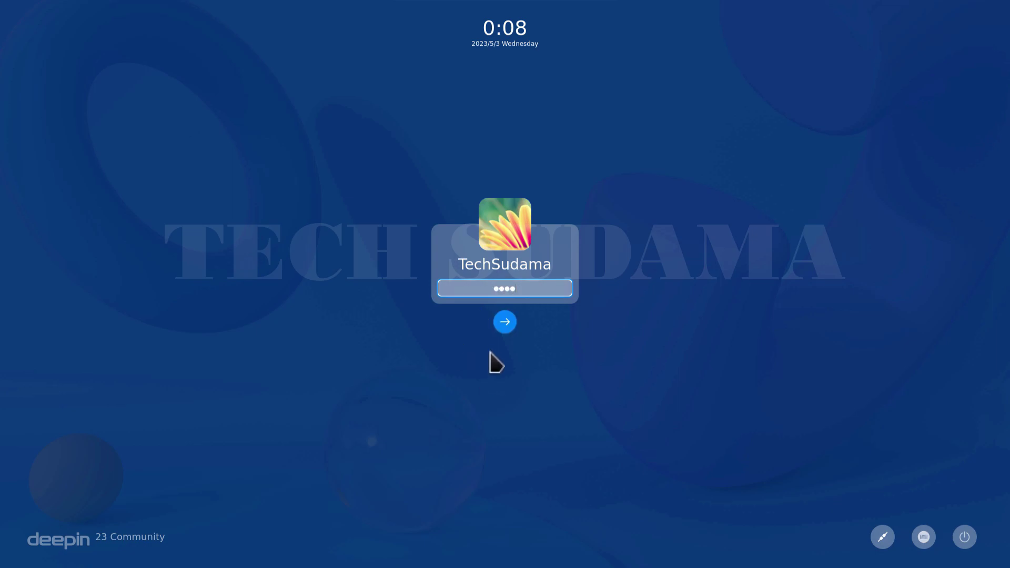
{"action": "left_click", "coordinate": [506, 324]}
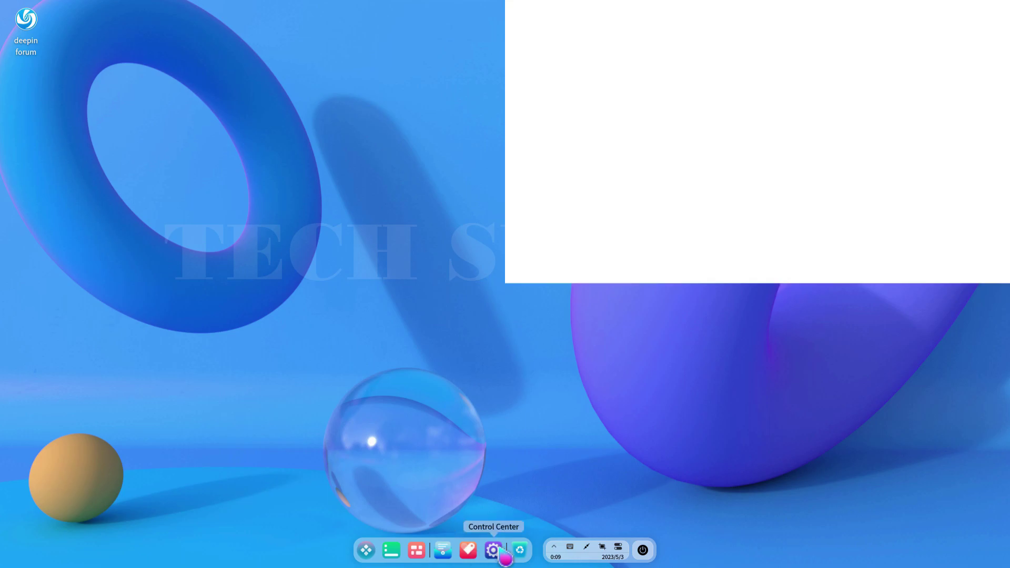
Lower the screen brightness slightly in quick settings, then open and dismiss the power menu.
{"action": "left_click", "coordinate": [555, 548]}
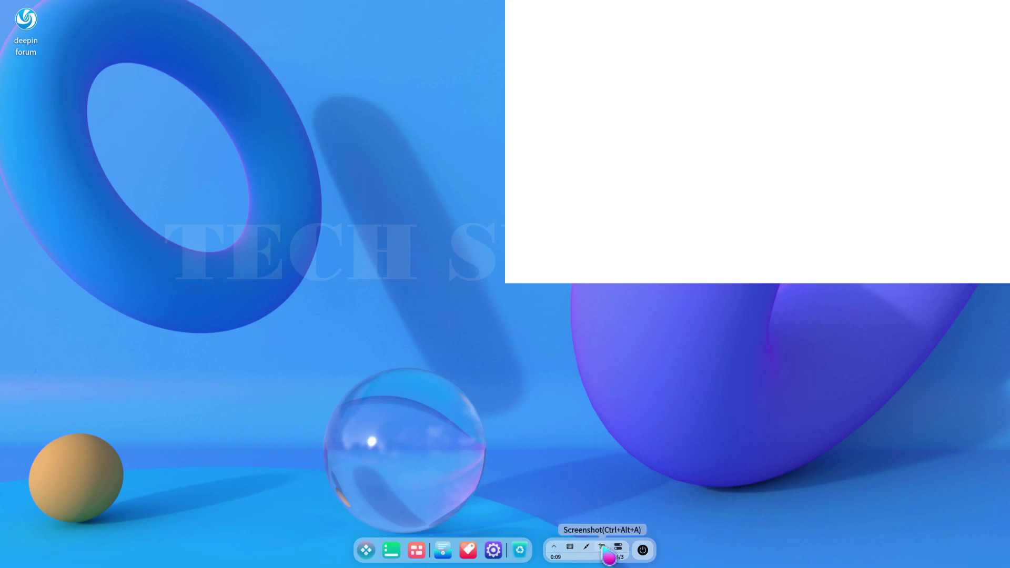
{"action": "left_click", "coordinate": [618, 547]}
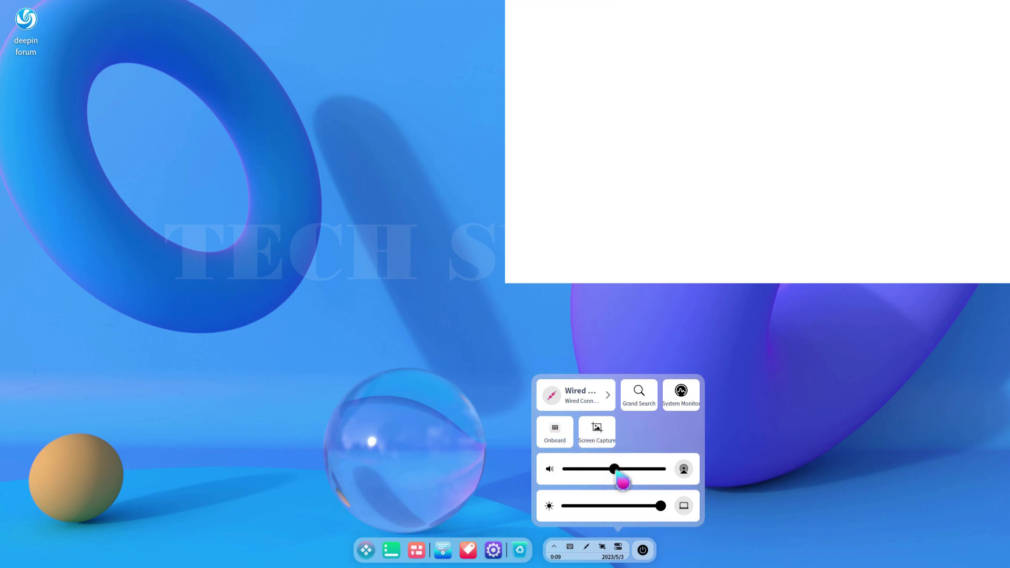
{"action": "mouse_move", "coordinate": [660, 506]}
{"action": "left_mouse_down"}
{"action": "mouse_move", "coordinate": [631, 506]}
{"action": "mouse_move", "coordinate": [659, 506]}
{"action": "left_mouse_up"}
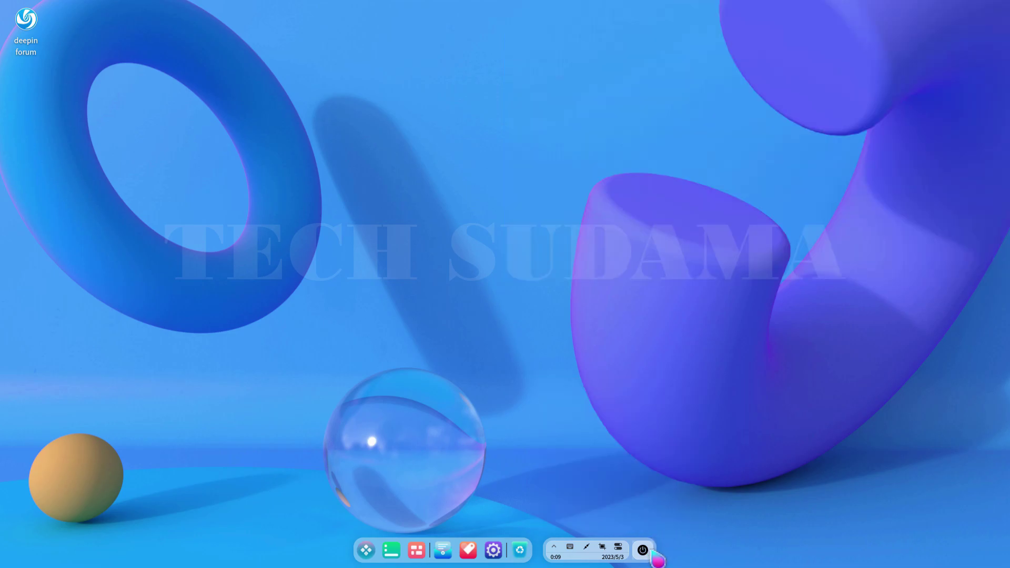
{"action": "left_click", "coordinate": [652, 552]}
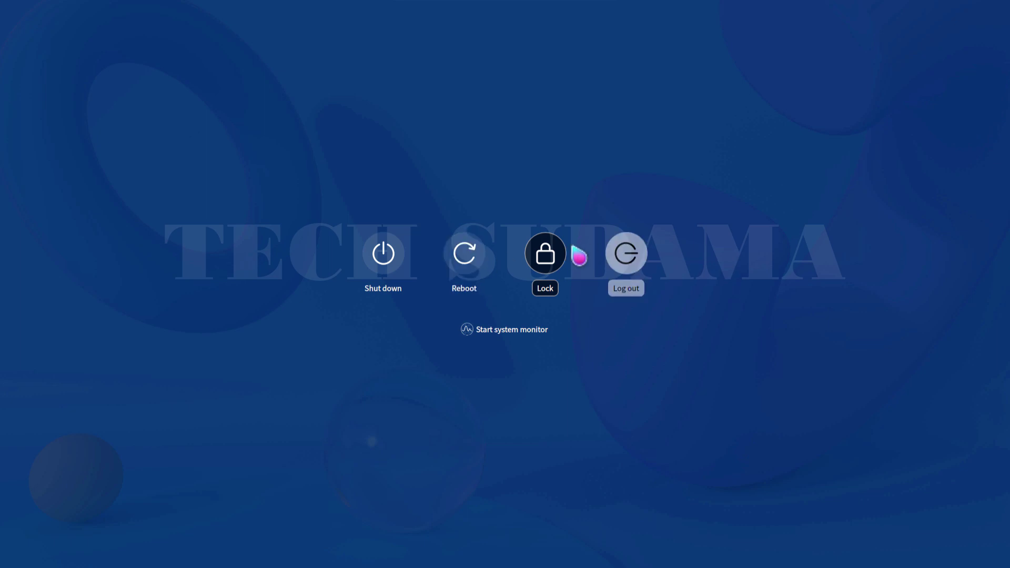
{"action": "left_click", "coordinate": [704, 241]}
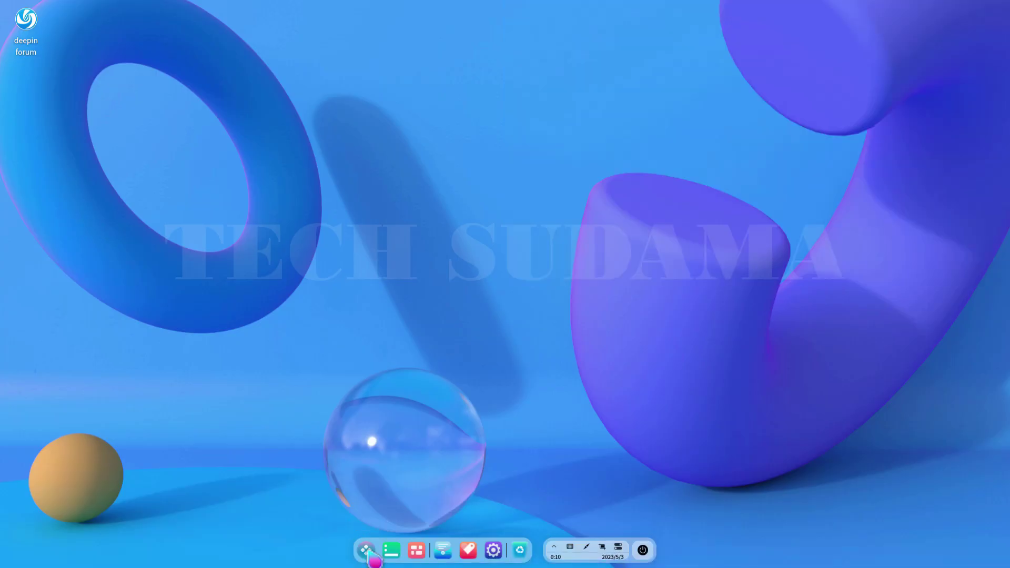
Browse both Launcher app pages, then search 'music' so only the Music app remains.
{"action": "key", "text": "super"}
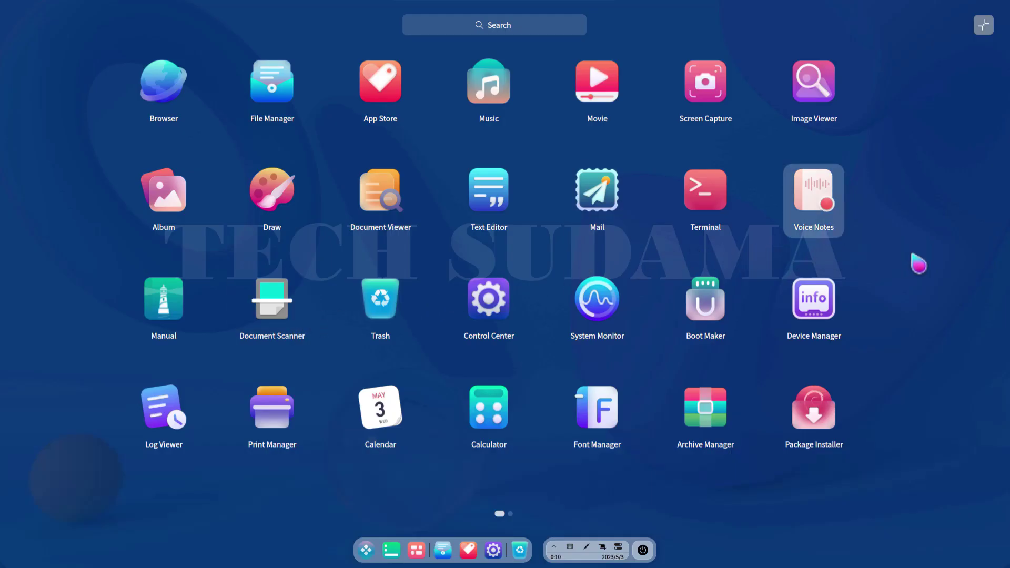
{"action": "left_click_drag", "start_coordinate": [926, 288], "coordinate": [170, 301]}
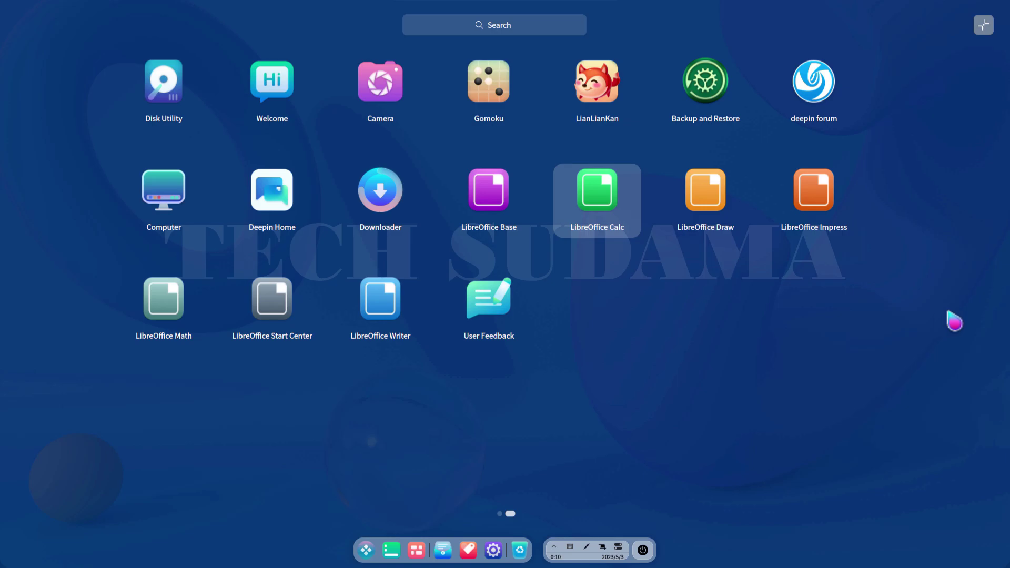
{"action": "left_click_drag", "start_coordinate": [67, 311], "coordinate": [902, 311]}
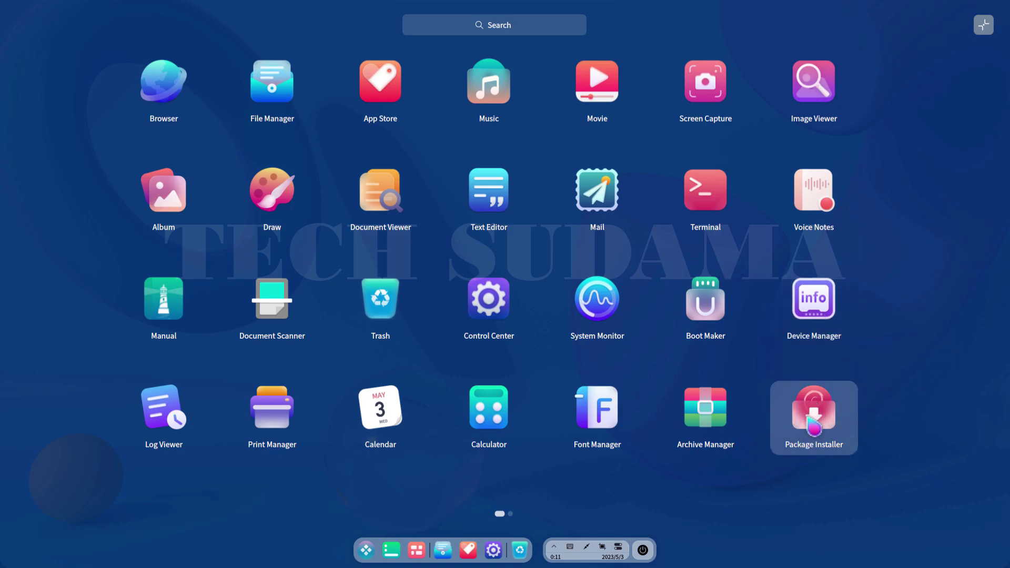
{"action": "scroll", "coordinate": [920, 350], "scroll_direction": "down", "scroll_amount": 1}
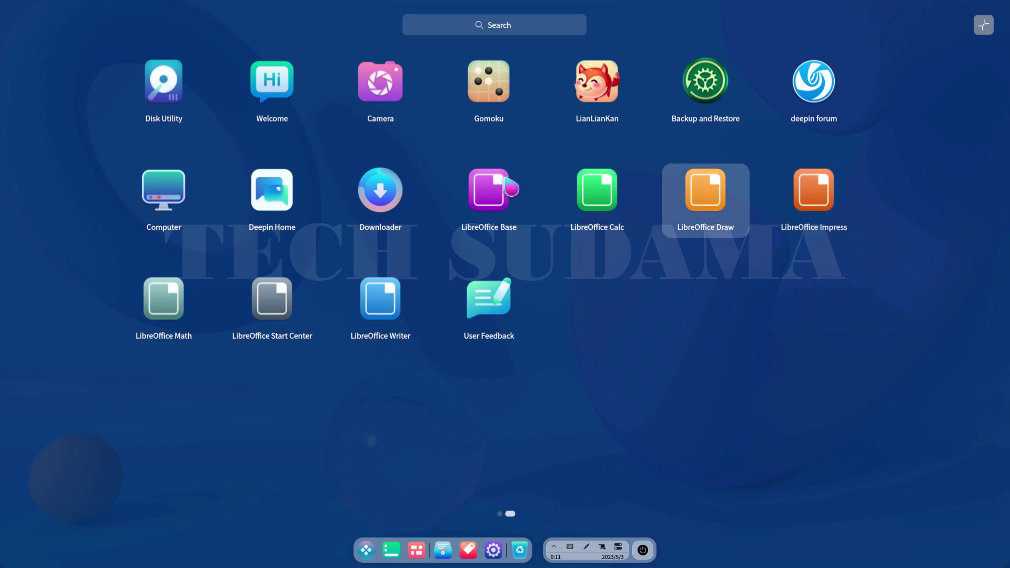
{"action": "type", "text": "music"}
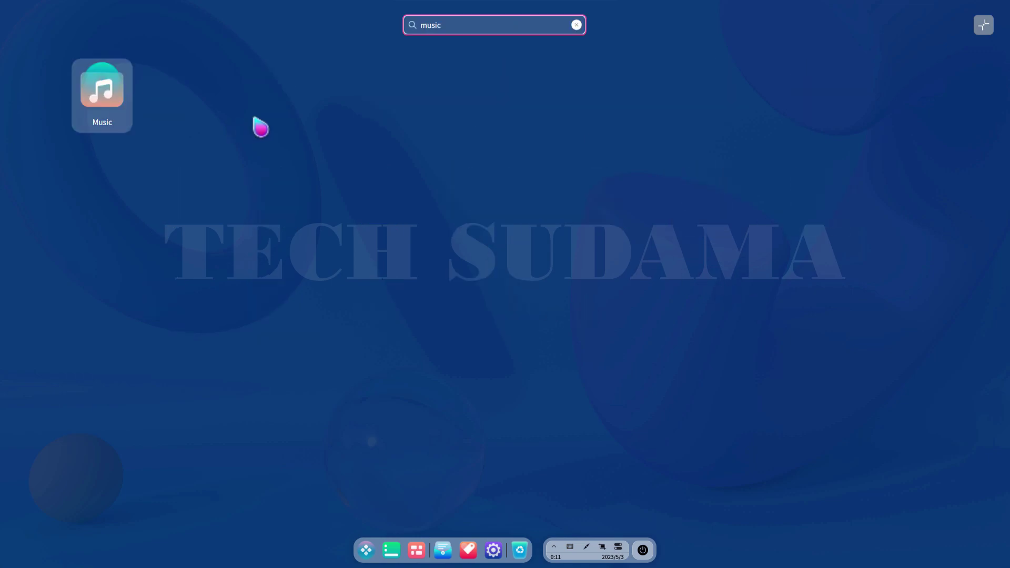
Launch Music and browse the Albums, Artists, All Songs and My Favorites views.
{"action": "left_click", "coordinate": [112, 97]}
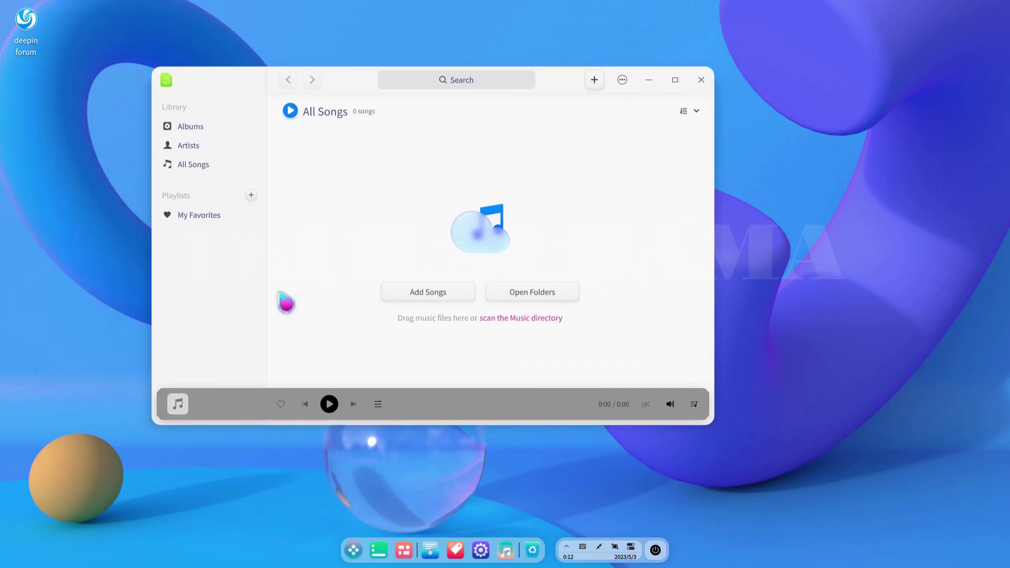
{"action": "left_click", "coordinate": [191, 135]}
{"action": "left_click", "coordinate": [193, 148]}
{"action": "left_click", "coordinate": [195, 165]}
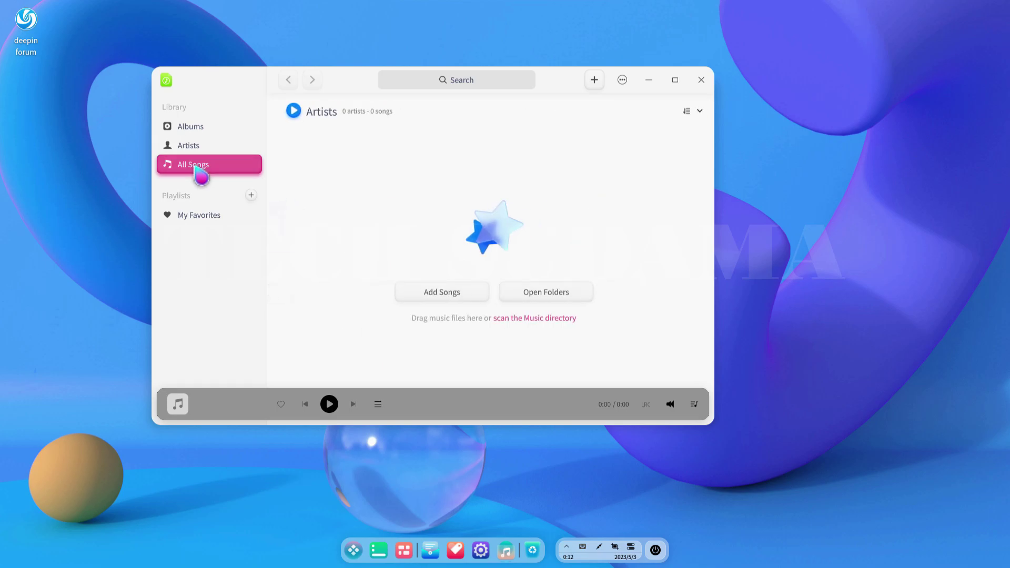
{"action": "left_click", "coordinate": [212, 220]}
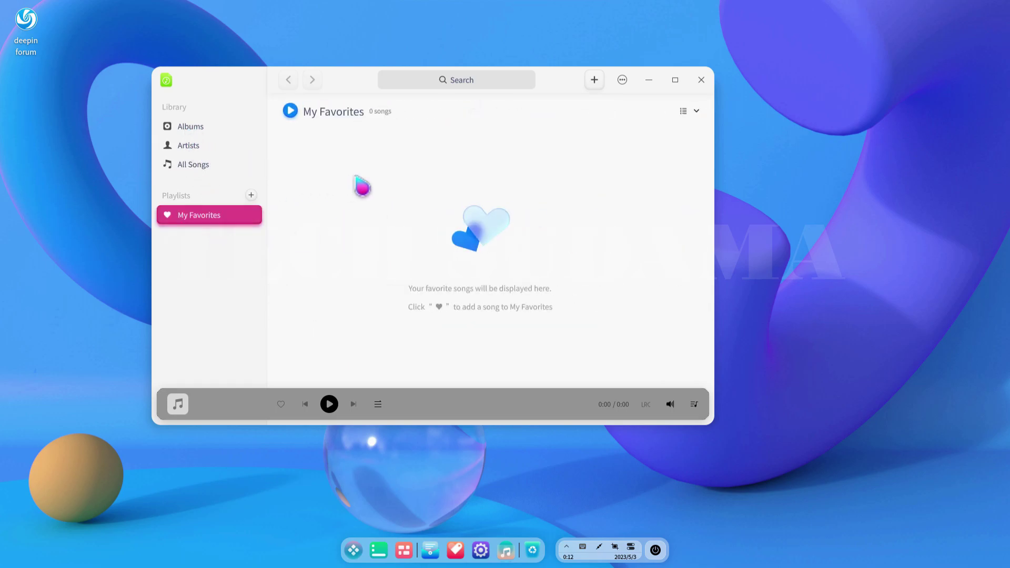
Try adding a song, check the options and sort menus, and start a library search.
{"action": "left_click", "coordinate": [594, 80]}
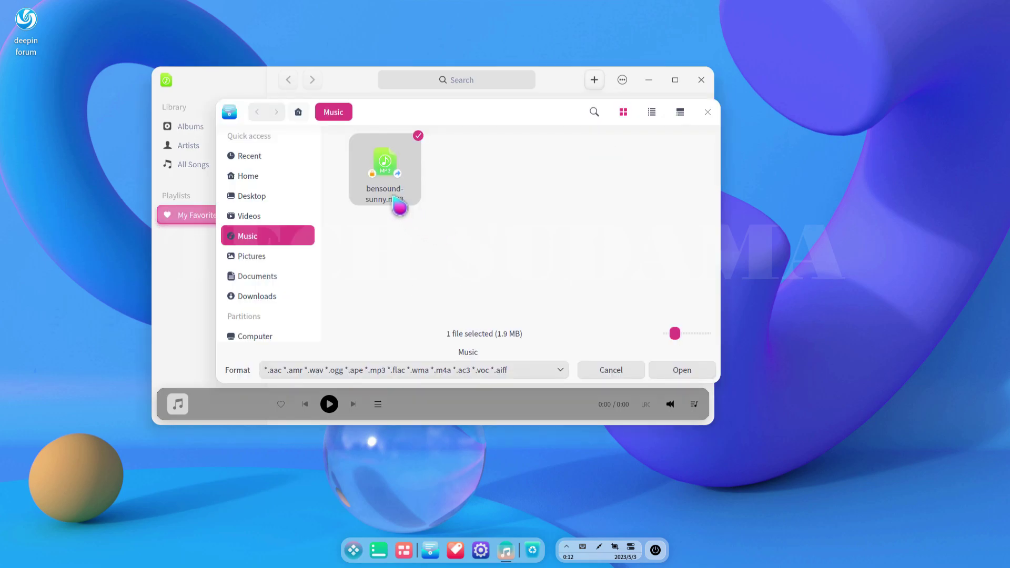
{"action": "left_click", "coordinate": [682, 371]}
{"action": "left_click", "coordinate": [624, 82]}
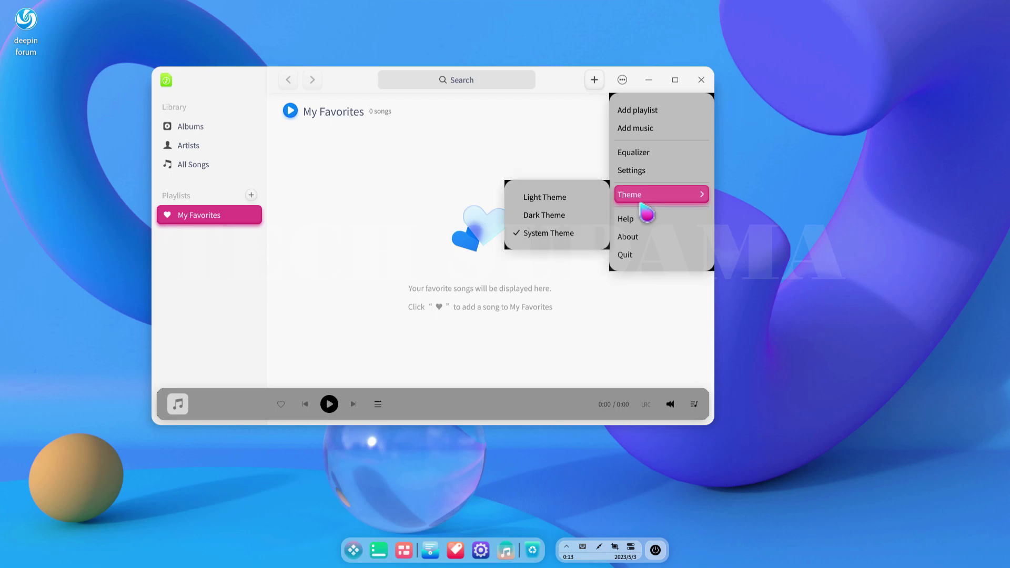
{"action": "left_click", "coordinate": [577, 219]}
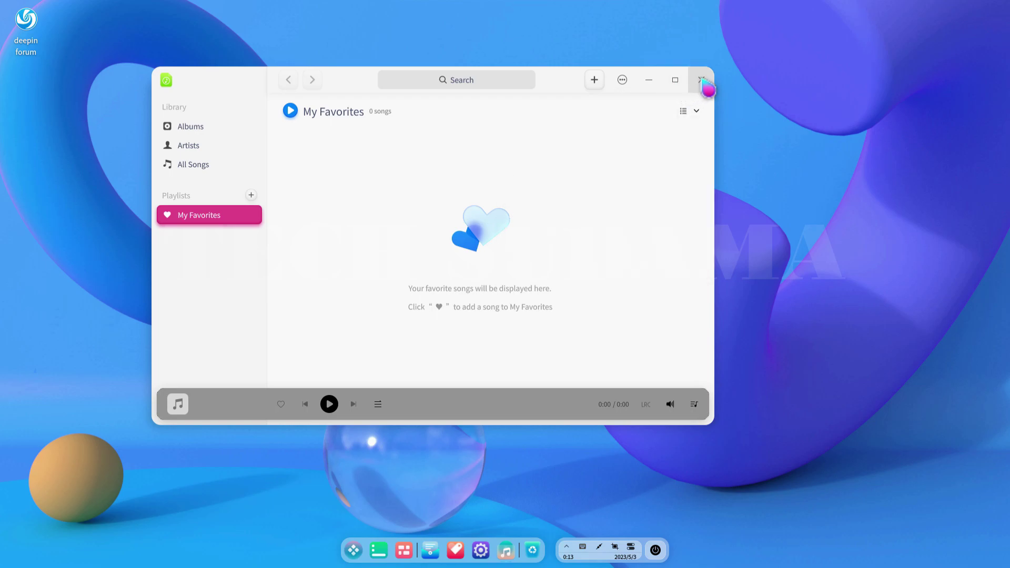
{"action": "left_click", "coordinate": [697, 111]}
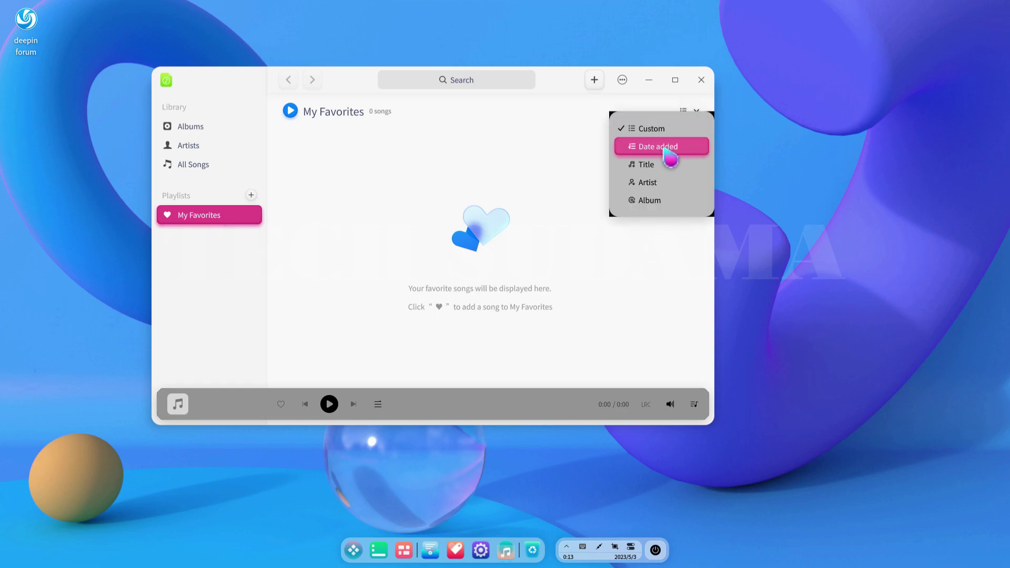
{"action": "left_click", "coordinate": [466, 184]}
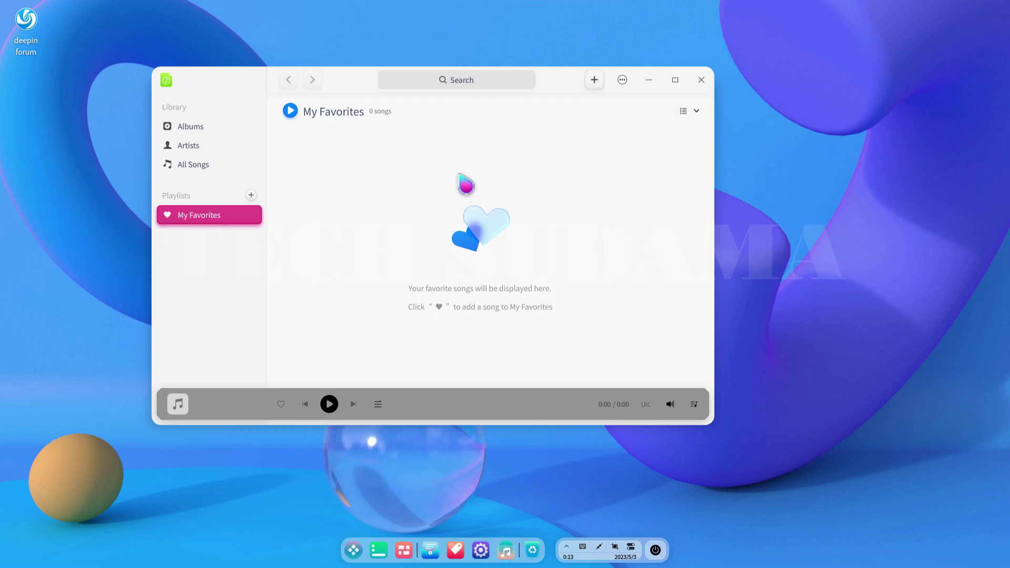
{"action": "left_click", "coordinate": [470, 87]}
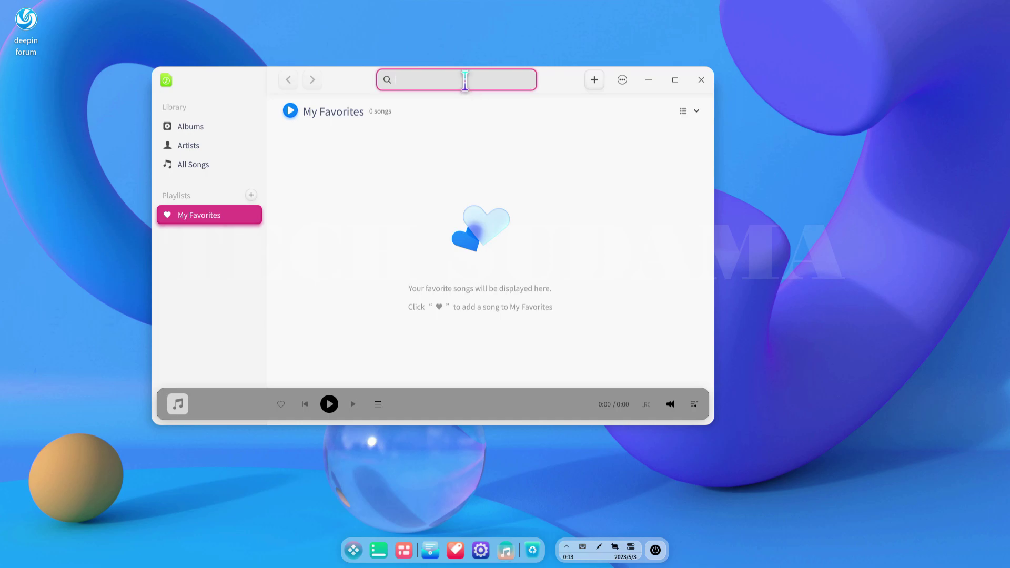
{"action": "mouse_move", "coordinate": [353, 83]}
{"action": "left_mouse_down"}
{"action": "mouse_move", "coordinate": [340, 95]}
{"action": "mouse_move", "coordinate": [354, 97]}
{"action": "mouse_move", "coordinate": [324, 76]}
{"action": "mouse_move", "coordinate": [453, 84]}
{"action": "mouse_move", "coordinate": [349, 74]}
{"action": "left_mouse_up"}
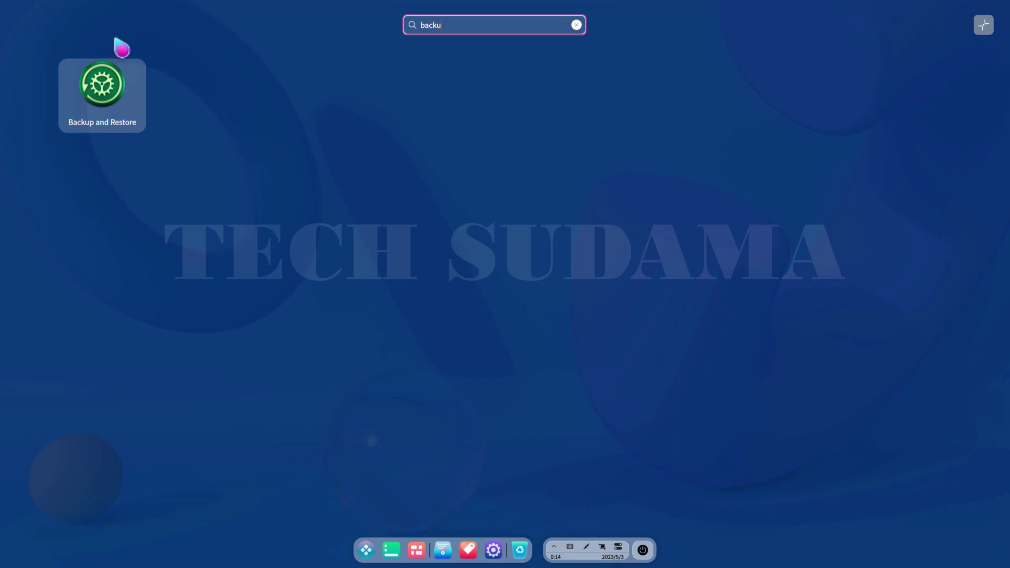
Open Backup and Restore, select Data Backup, and look at the Restore options.
{"action": "left_click", "coordinate": [110, 95]}
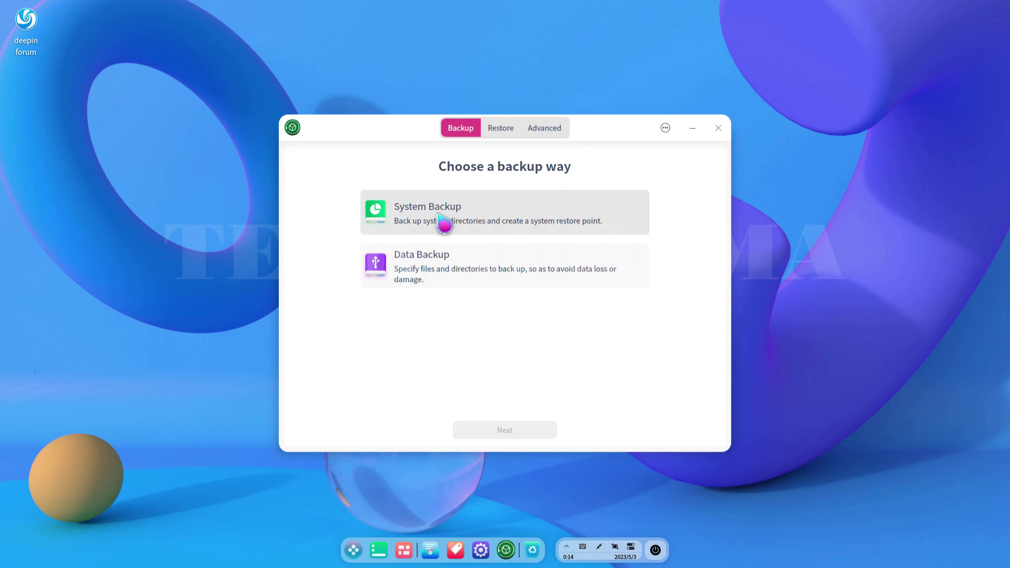
{"action": "left_click", "coordinate": [463, 272]}
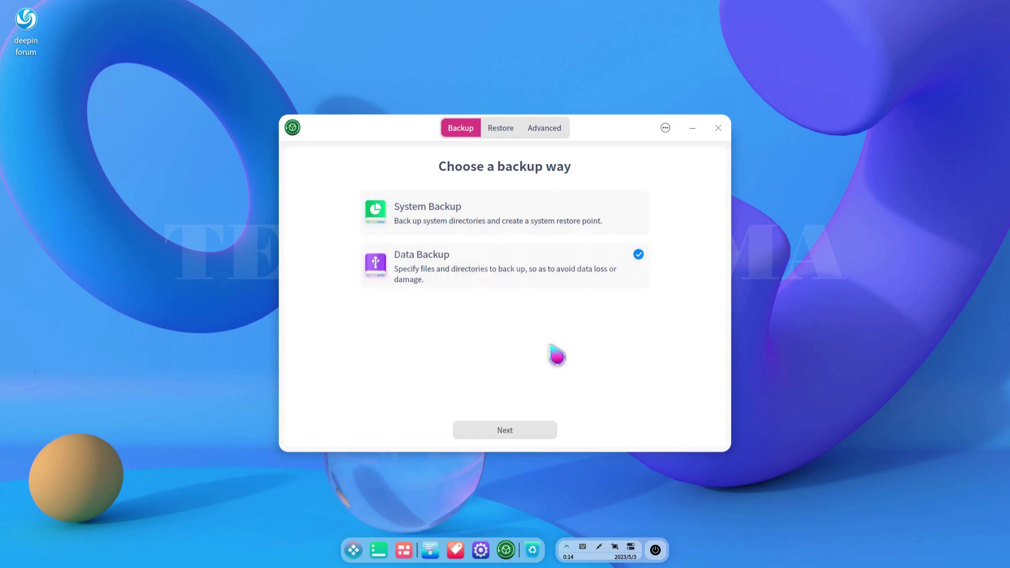
{"action": "left_click", "coordinate": [500, 130]}
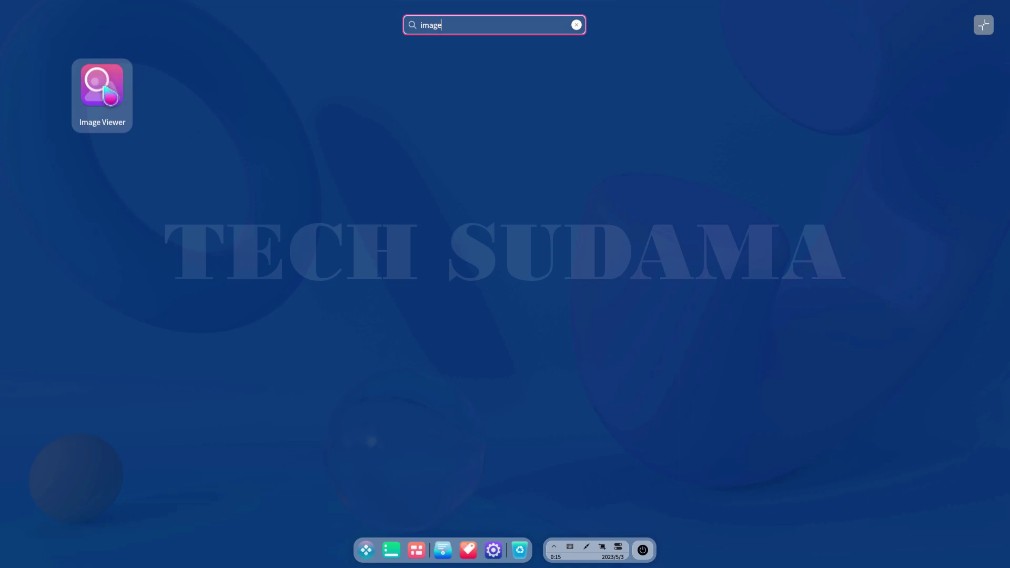
View Screenshot_select-area_20230502235751.png in Image Viewer, then close the viewer.
{"action": "left_click", "coordinate": [108, 95]}
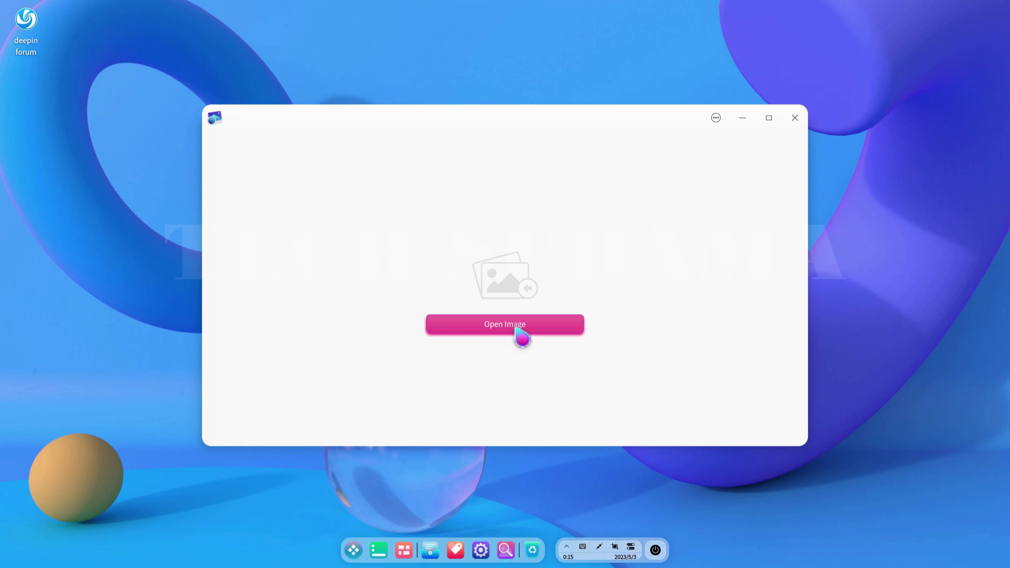
{"action": "left_click", "coordinate": [509, 330]}
{"action": "double_click", "coordinate": [564, 164]}
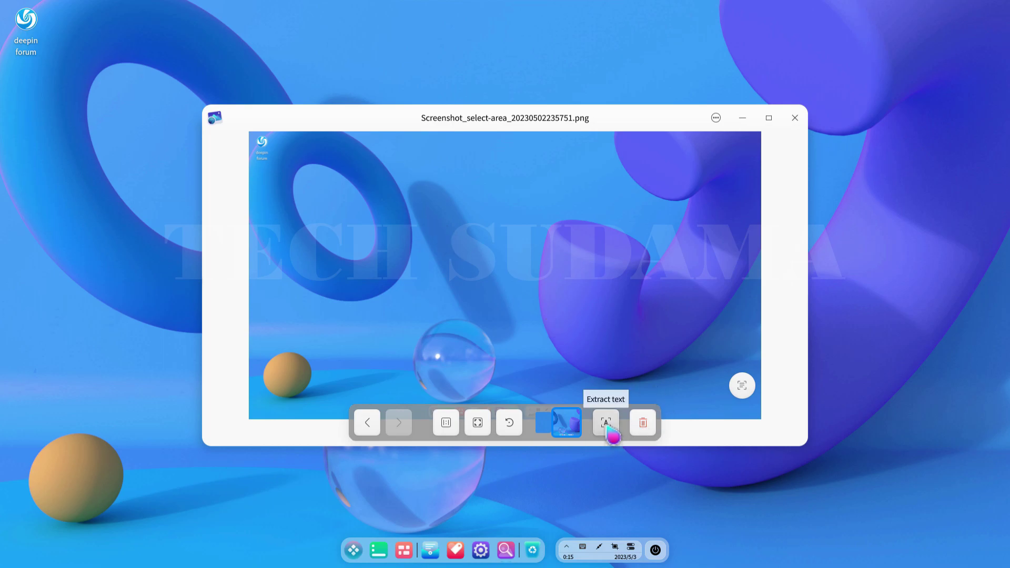
{"action": "left_click", "coordinate": [646, 424]}
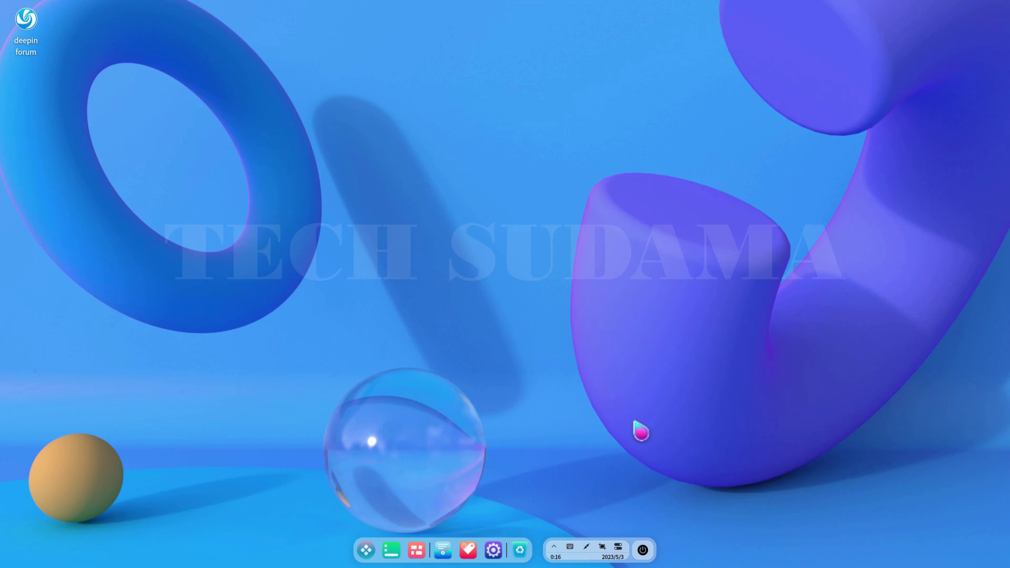
Capture nearly the whole screen, choosing a different image format in the capture options.
{"action": "left_click", "coordinate": [605, 547]}
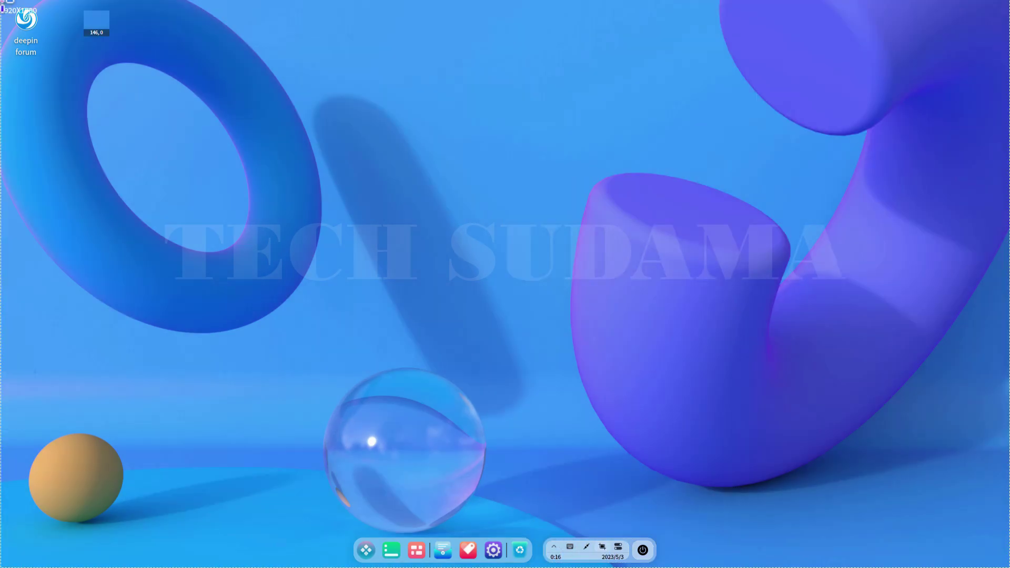
{"action": "left_click_drag", "start_coordinate": [0, 0], "coordinate": [1008, 567]}
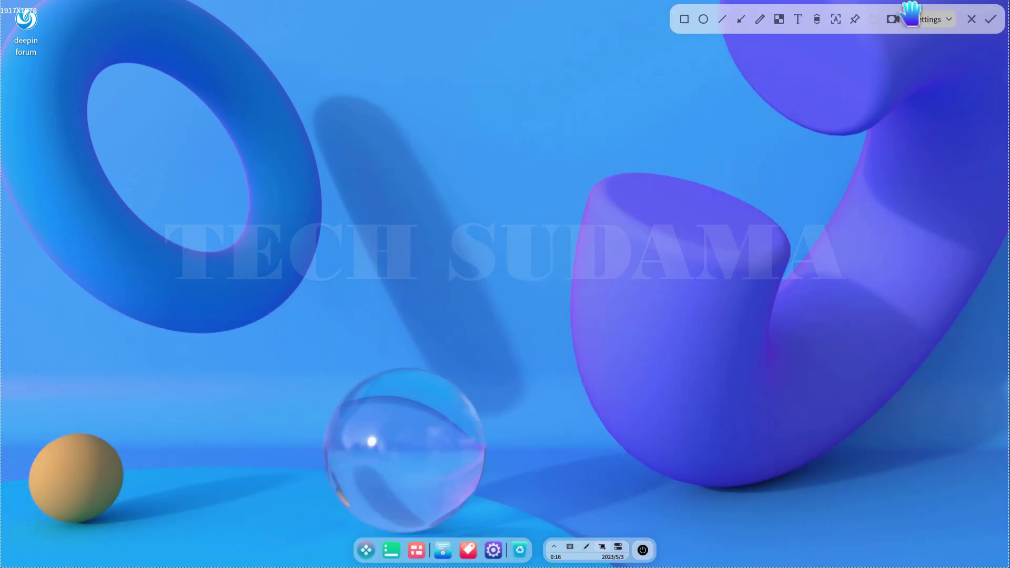
{"action": "left_click", "coordinate": [950, 19]}
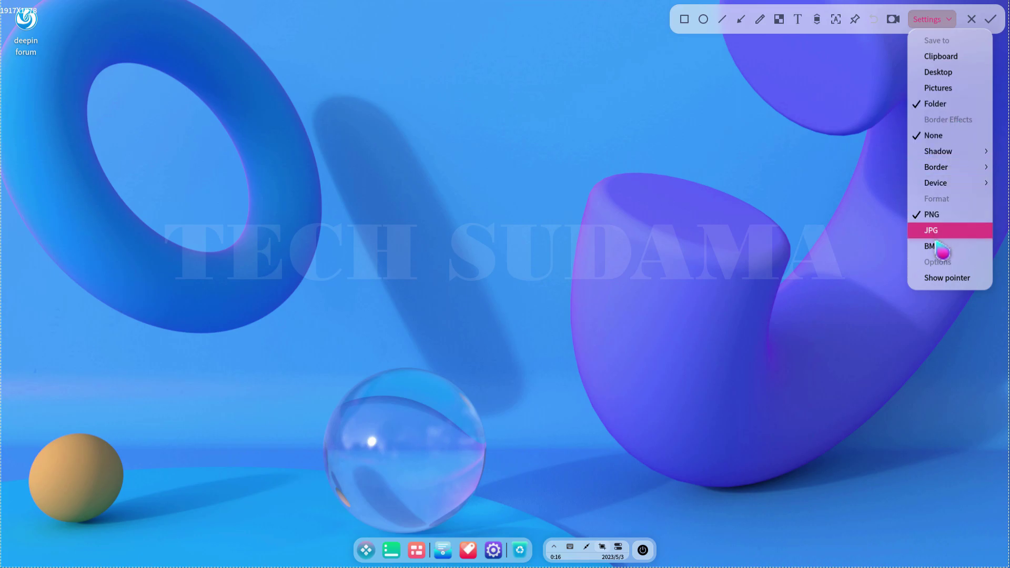
{"action": "left_click", "coordinate": [957, 246]}
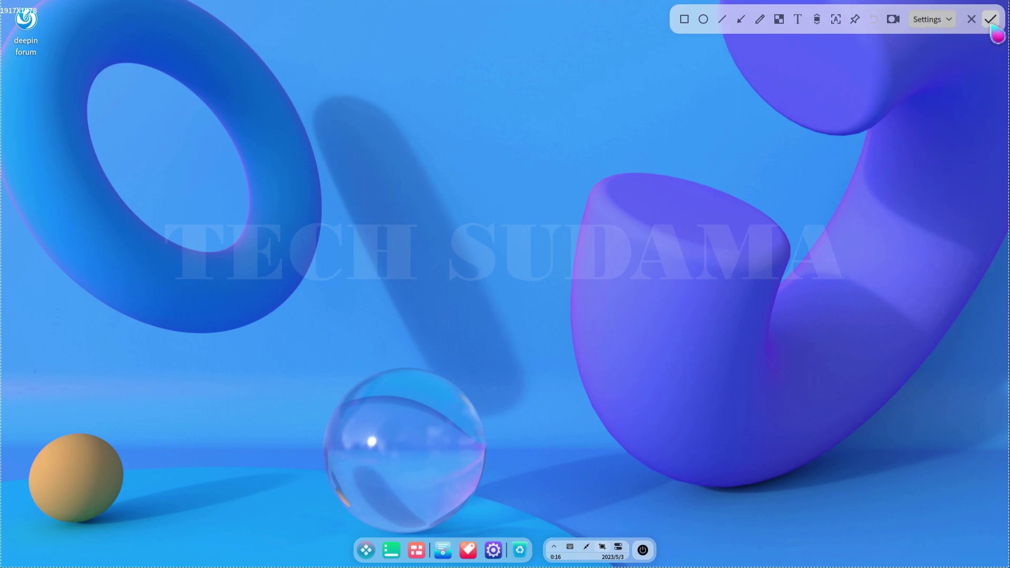
{"action": "left_click", "coordinate": [991, 20]}
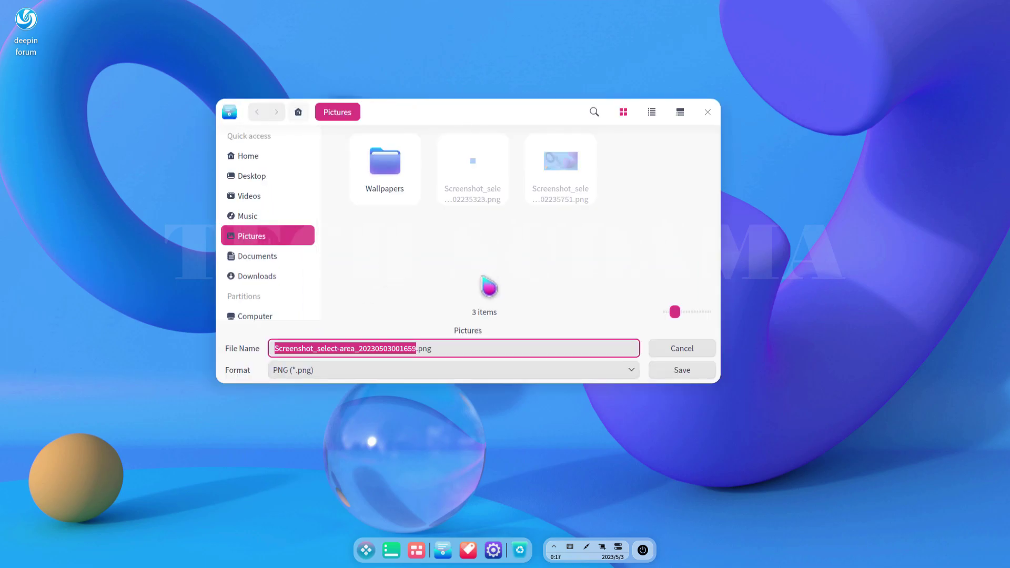
Save Screenshot_select-area_20230503001659.png to Pictures and check it in the folder.
{"action": "left_click", "coordinate": [684, 373]}
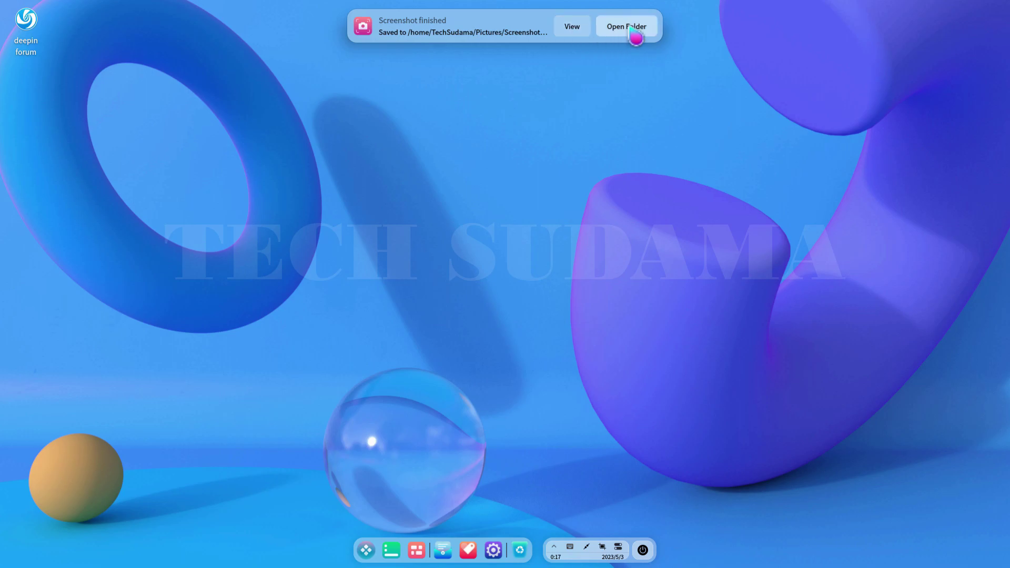
{"action": "left_click", "coordinate": [633, 30]}
{"action": "left_click", "coordinate": [619, 287]}
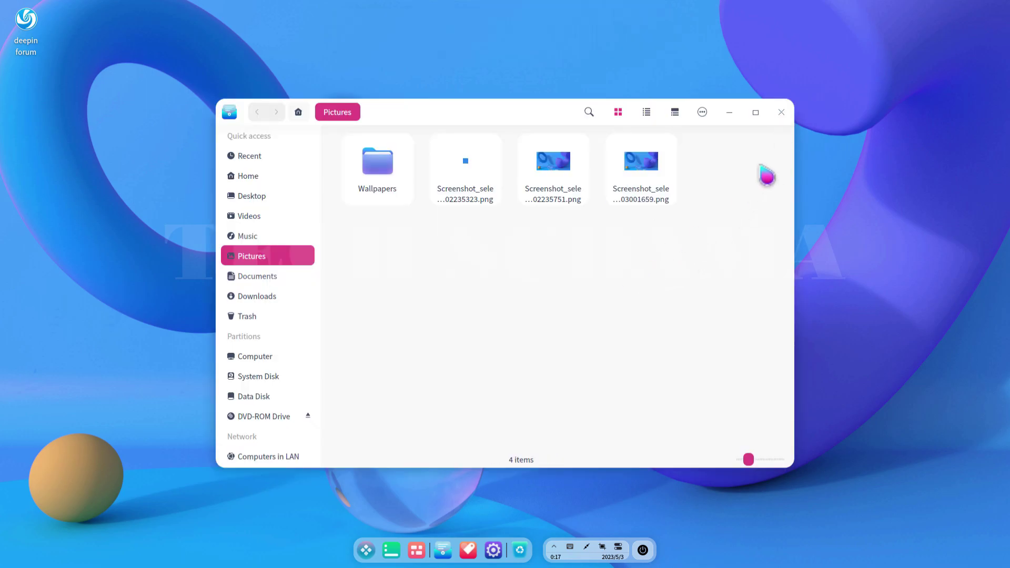
{"action": "left_click", "coordinate": [782, 112]}
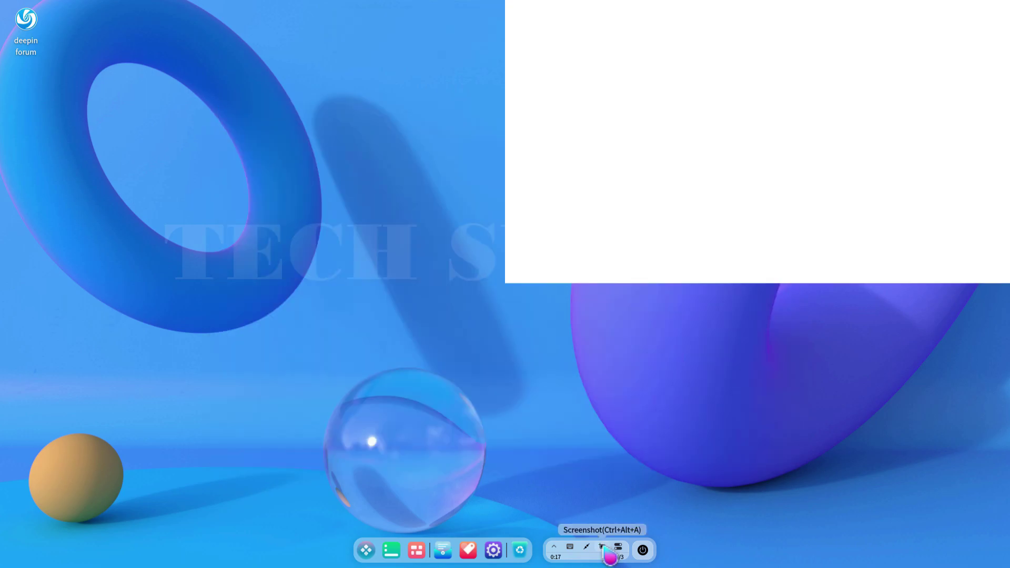
Start a full-screen recording in Screen Capture's recording mode.
{"action": "left_click", "coordinate": [603, 548]}
{"action": "left_click", "coordinate": [602, 542]}
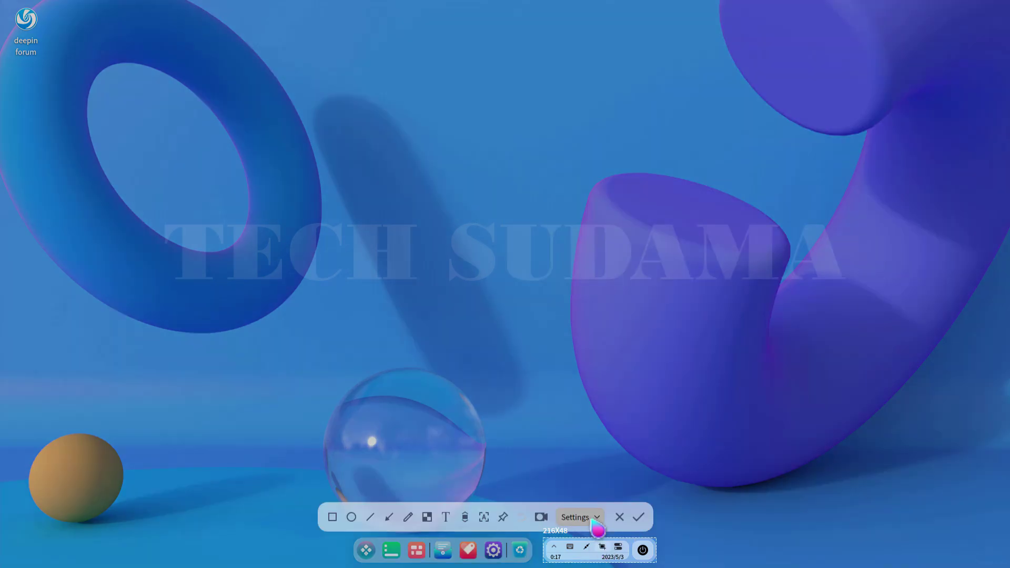
{"action": "left_click", "coordinate": [541, 517]}
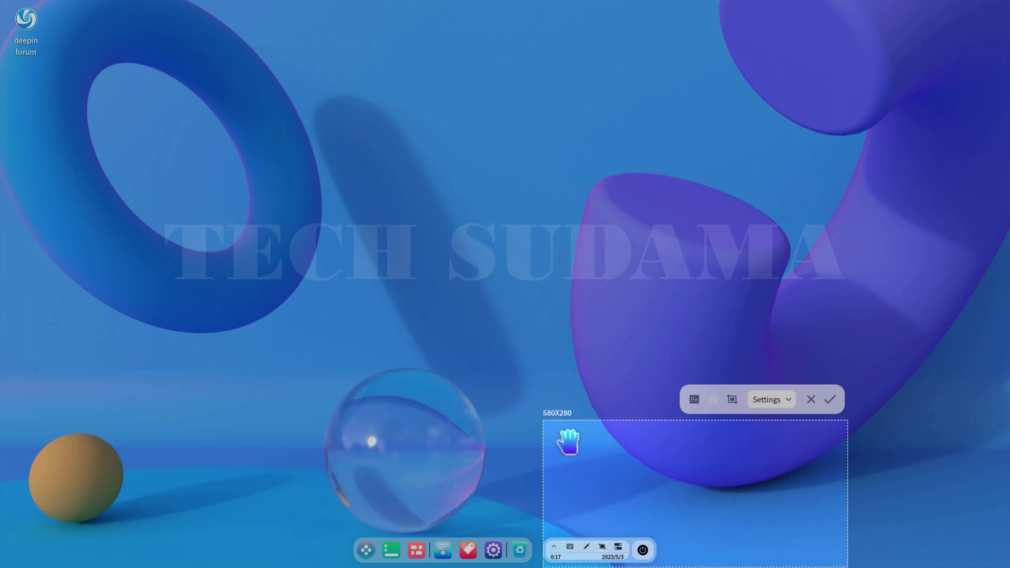
{"action": "left_click_drag", "start_coordinate": [568, 439], "coordinate": [220, 100]}
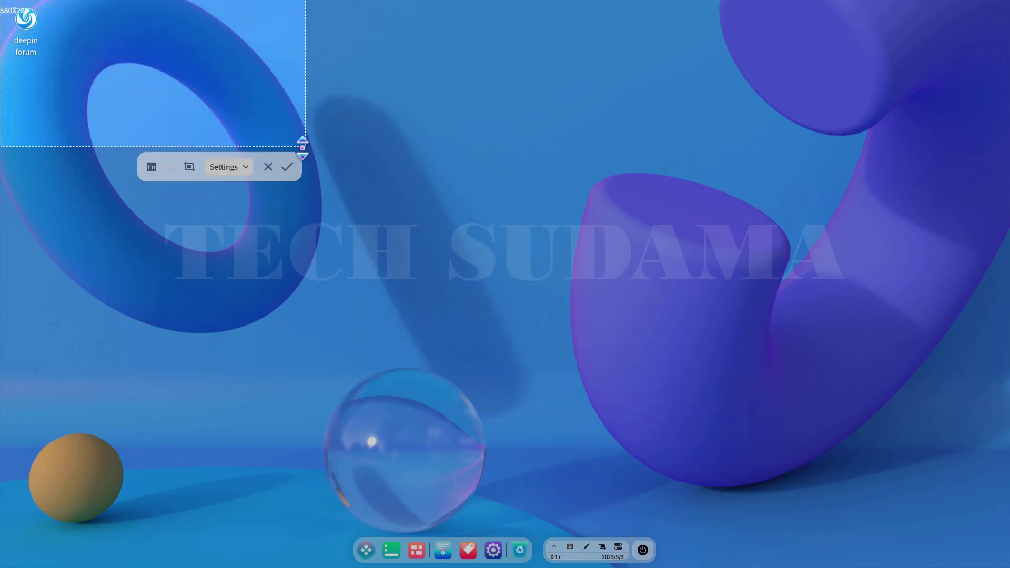
{"action": "left_click_drag", "start_coordinate": [306, 147], "coordinate": [1005, 564]}
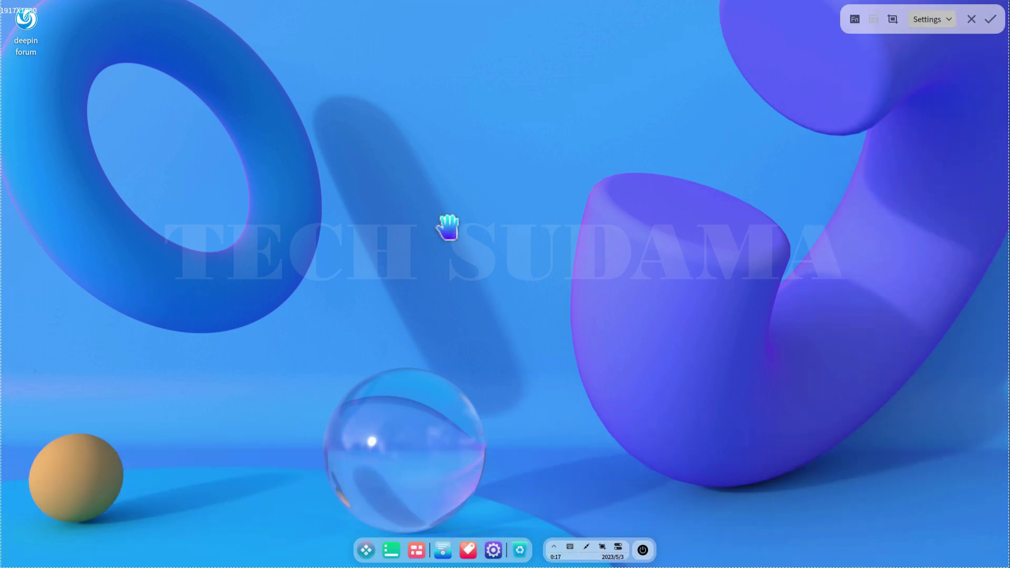
{"action": "left_click", "coordinate": [991, 20]}
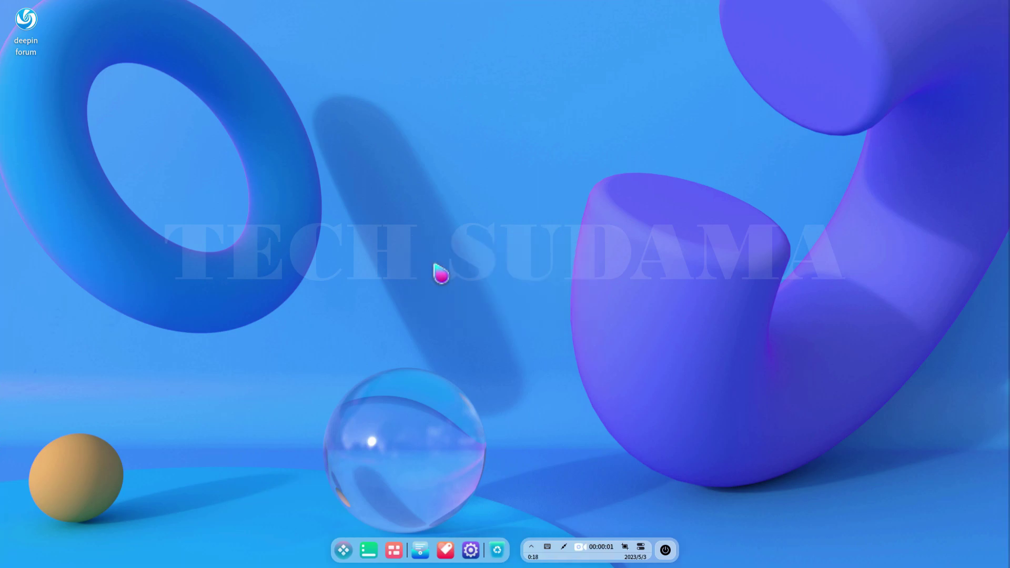
Stop recording and play Record_select-area_20230503001759.mp4 from Videos/Screen Recordings.
{"action": "left_click", "coordinate": [580, 547]}
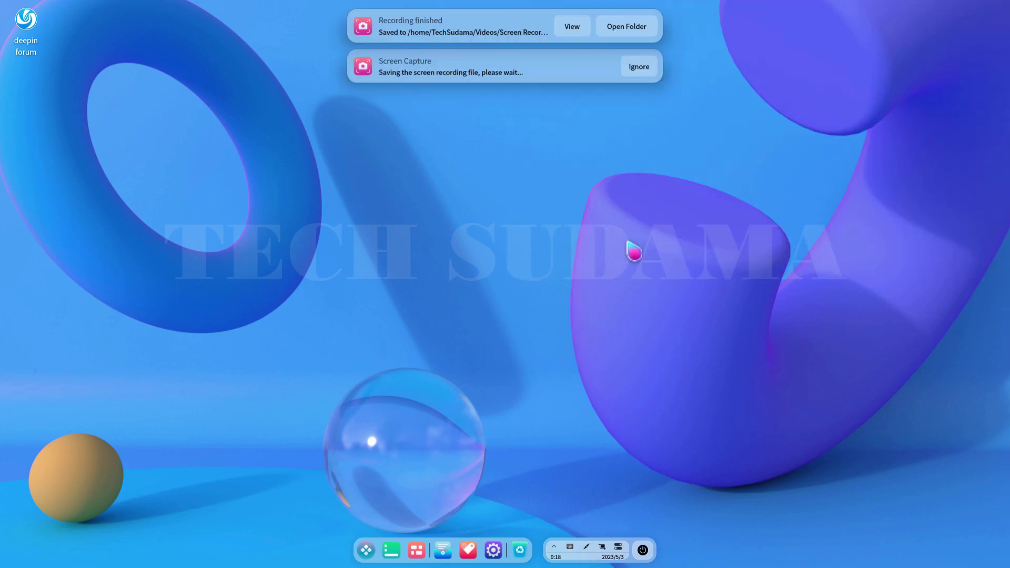
{"action": "left_click", "coordinate": [628, 29]}
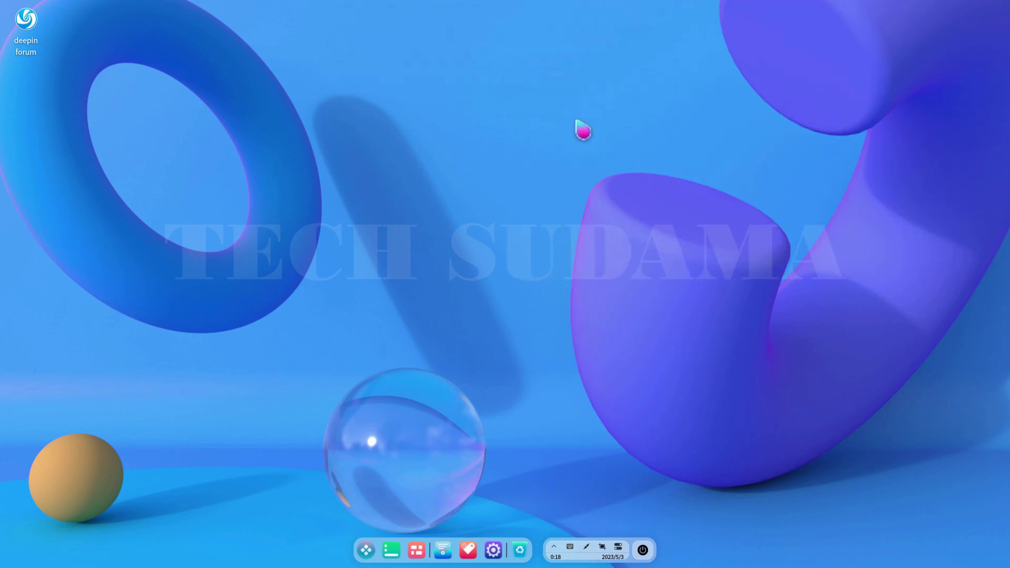
{"action": "left_click", "coordinate": [386, 176]}
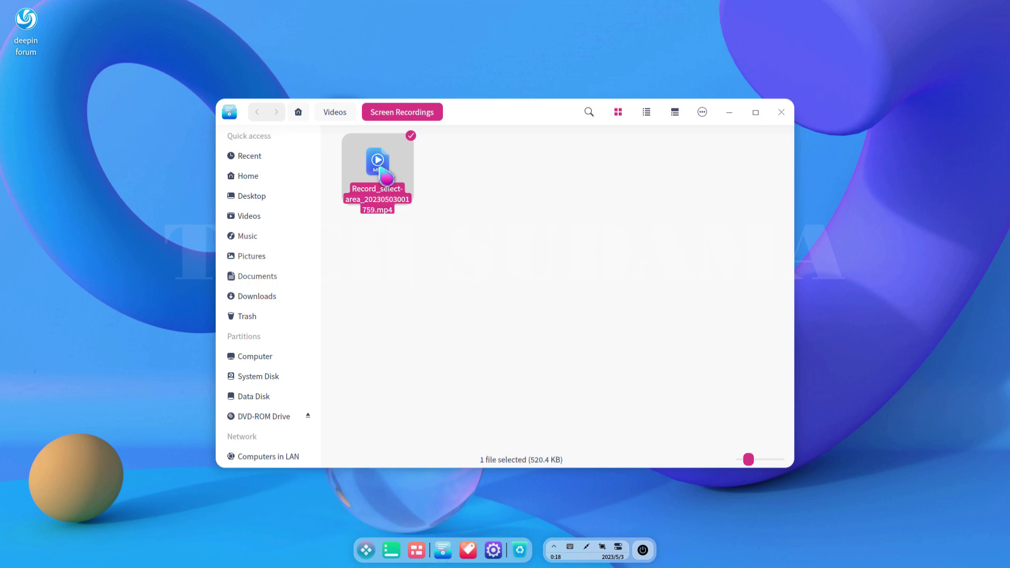
{"action": "double_click", "coordinate": [384, 178]}
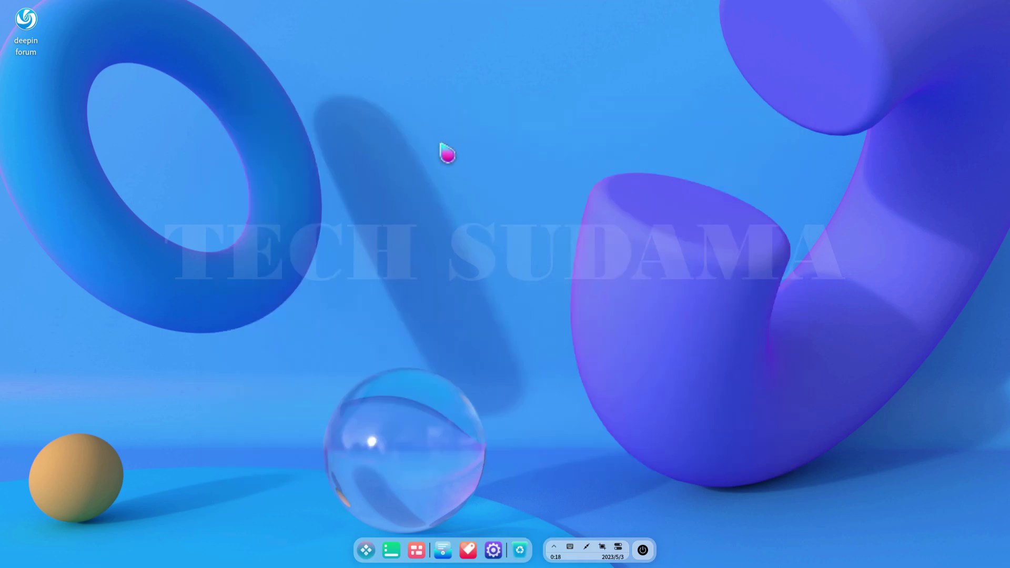
Open display settings from the desktop menu and raise brightness to 100%.
{"action": "right_click", "coordinate": [441, 144]}
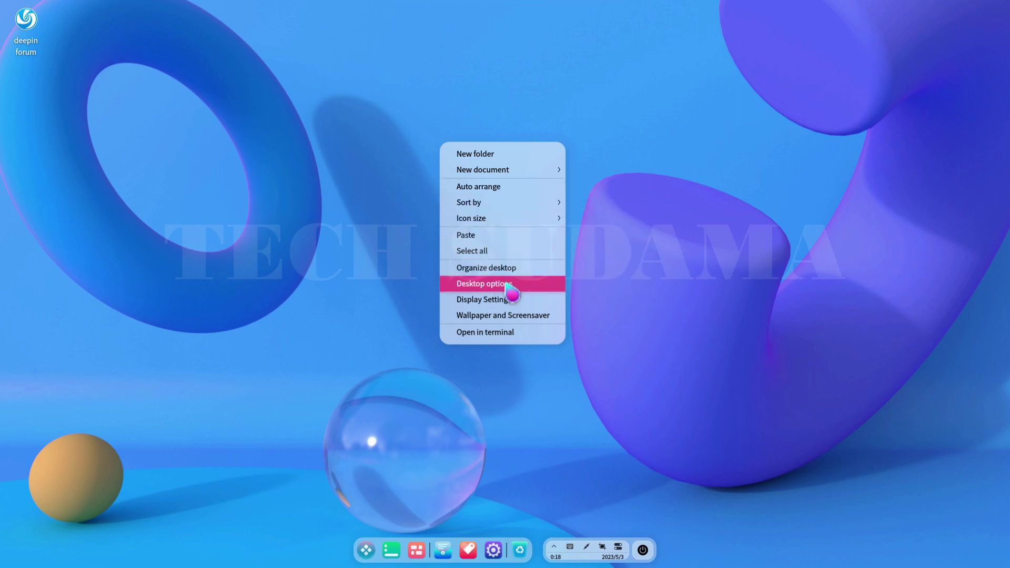
{"action": "left_click", "coordinate": [499, 302]}
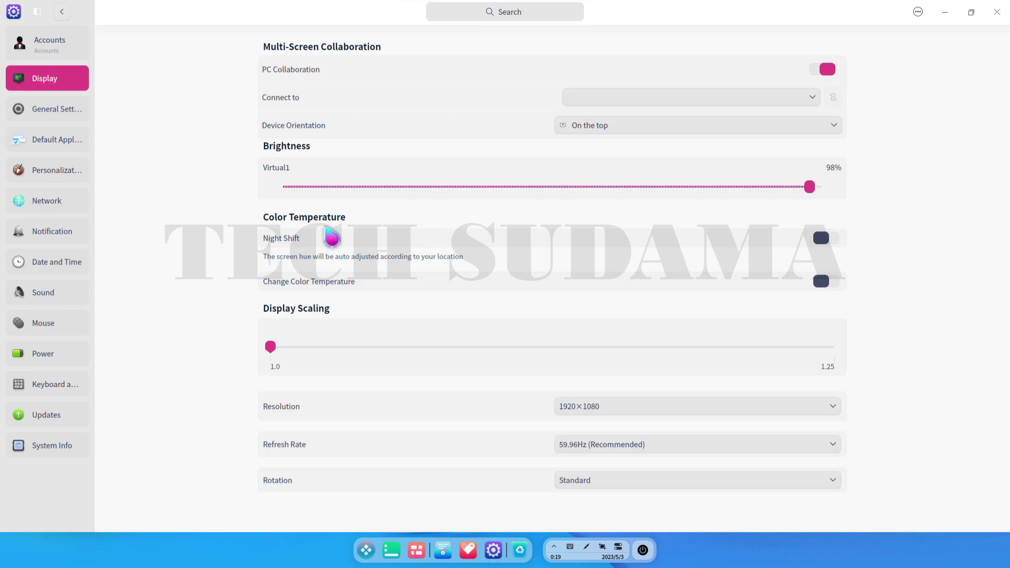
{"action": "left_click_drag", "start_coordinate": [790, 194], "coordinate": [822, 192]}
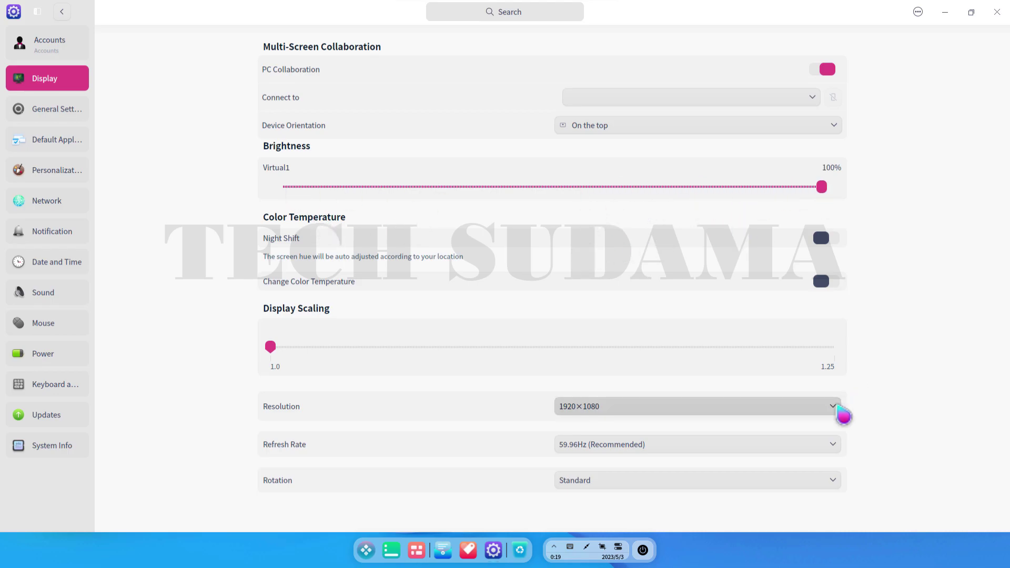
Review the resolution and rotation lists, keeping 1920×1080 and Standard rotation.
{"action": "left_click", "coordinate": [836, 406]}
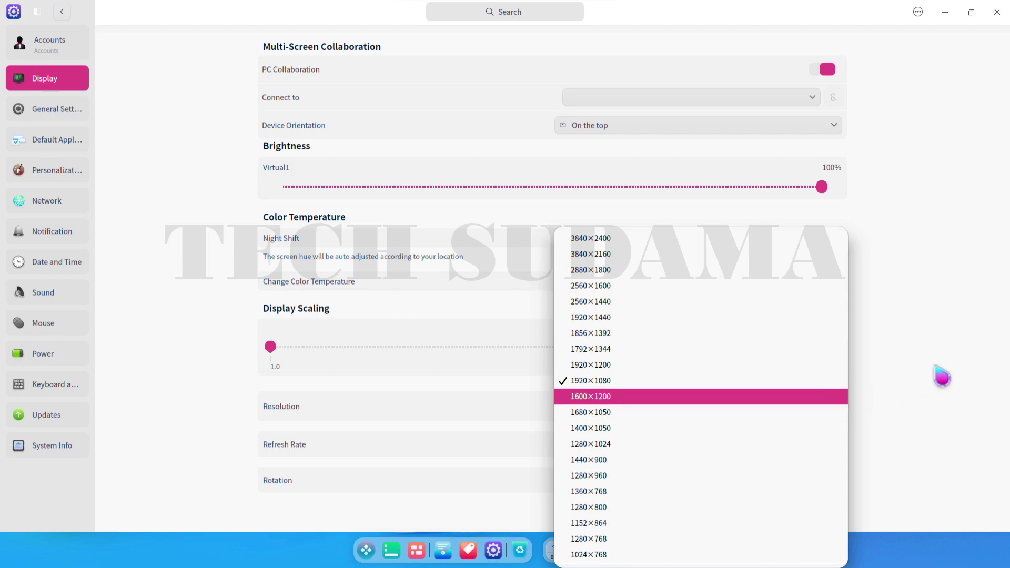
{"action": "left_click", "coordinate": [939, 378]}
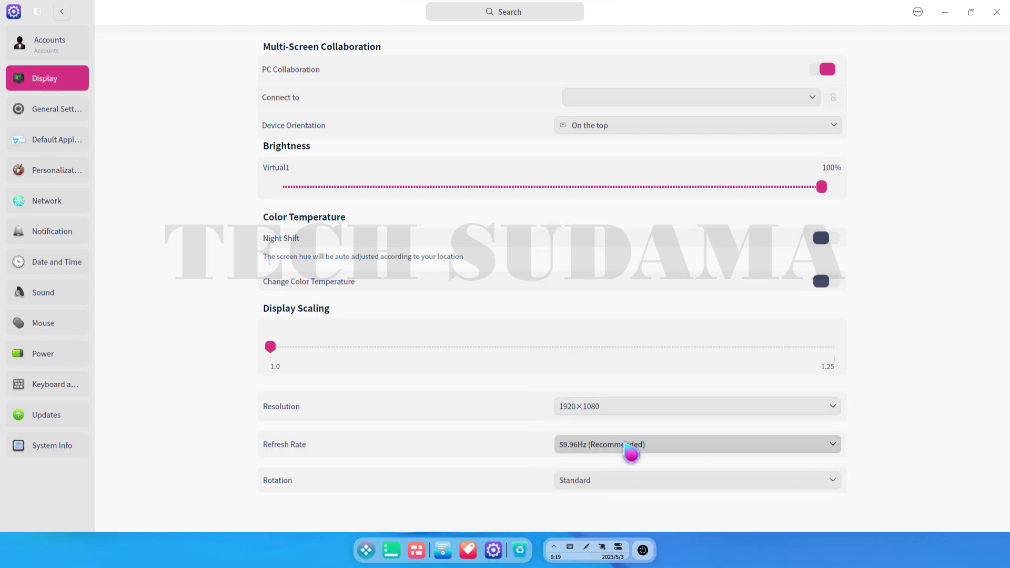
{"action": "left_click", "coordinate": [599, 480]}
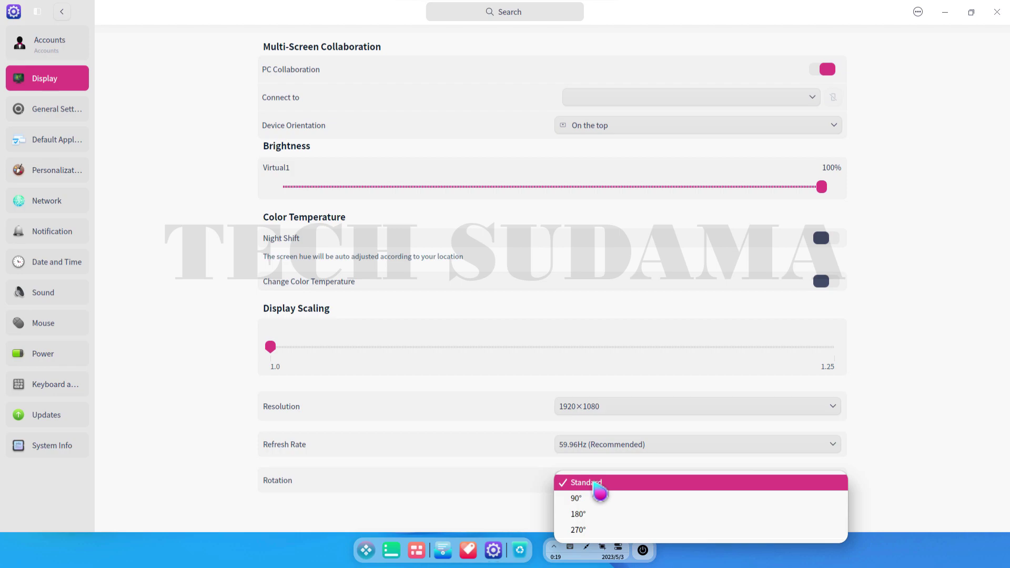
{"action": "left_click", "coordinate": [595, 483]}
Review the default apps for Mail, Text, Music, Video, Picture and Terminal, then go to Personalization.
{"action": "left_click", "coordinate": [52, 139]}
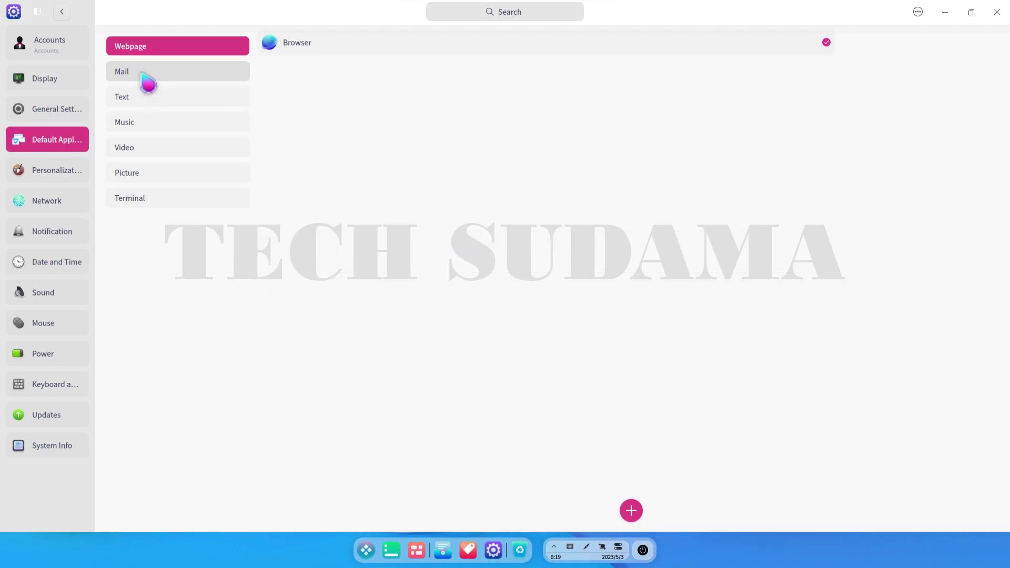
{"action": "left_click", "coordinate": [144, 77]}
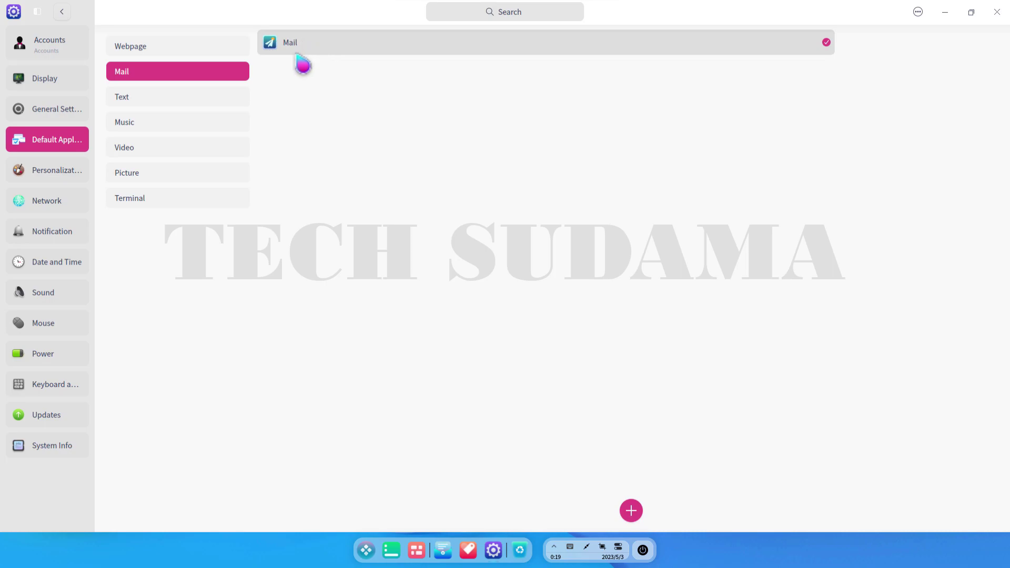
{"action": "left_click", "coordinate": [143, 99]}
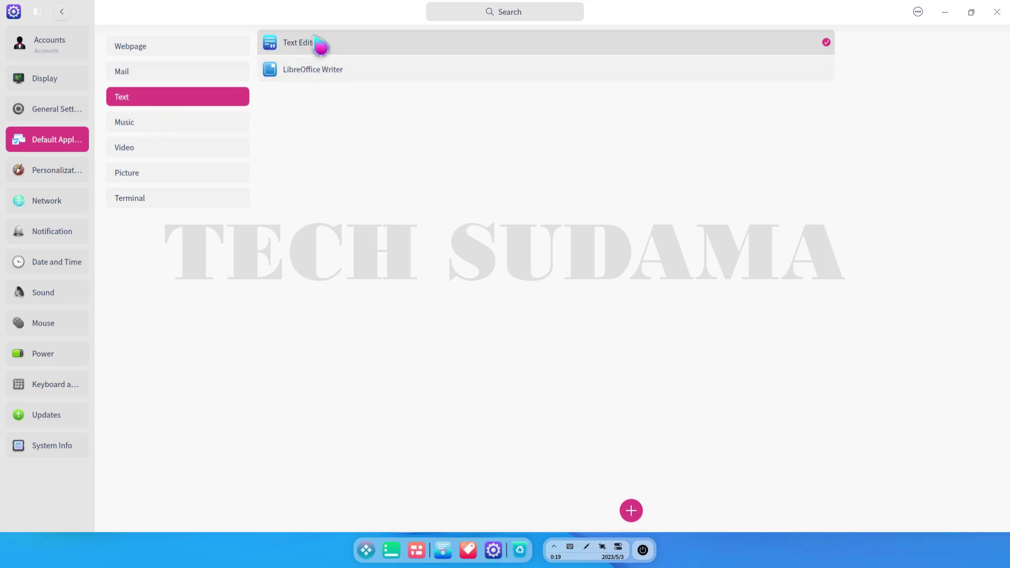
{"action": "left_click", "coordinate": [181, 127]}
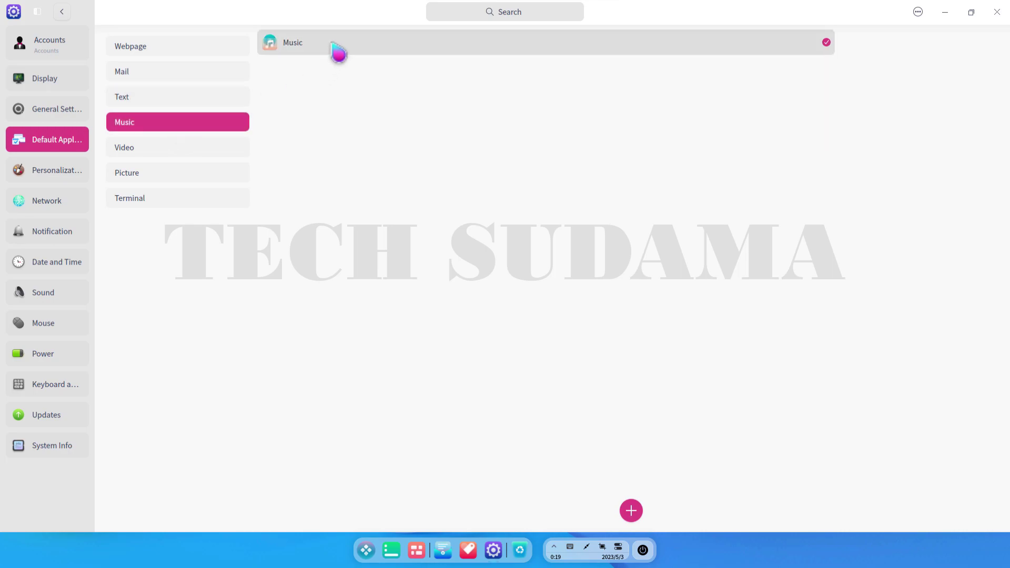
{"action": "left_click", "coordinate": [140, 148]}
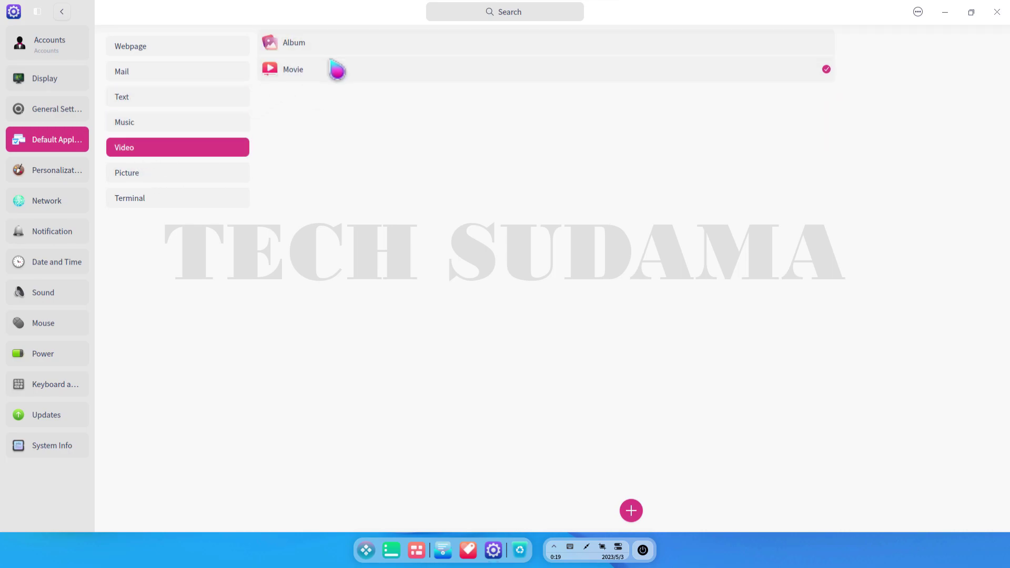
{"action": "left_click", "coordinate": [164, 174]}
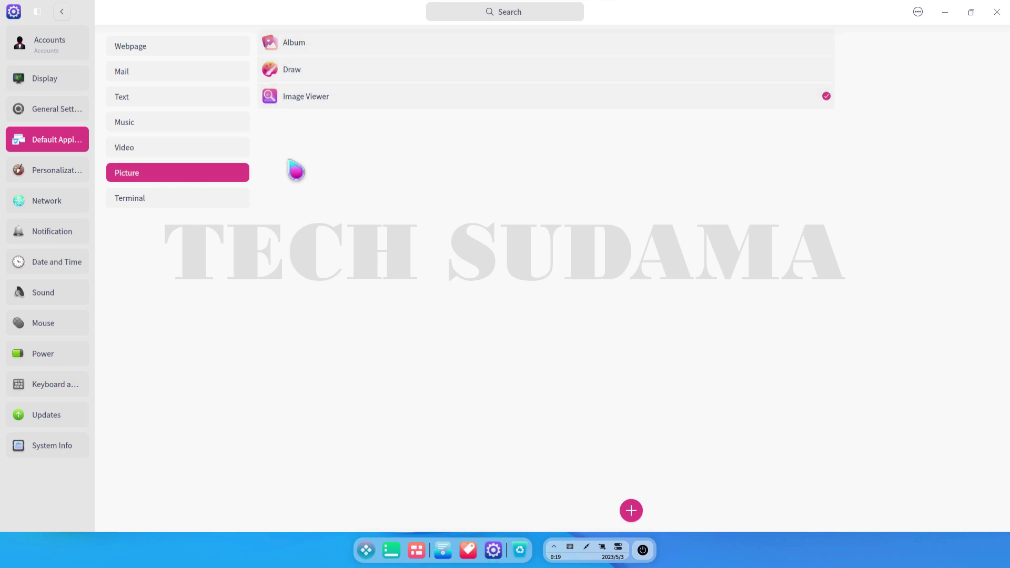
{"action": "left_click", "coordinate": [171, 203]}
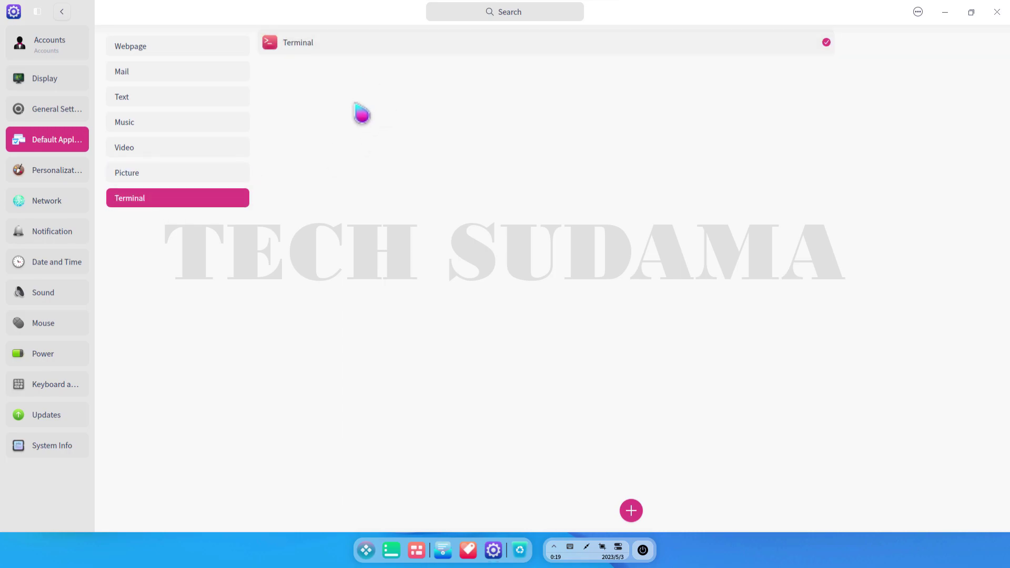
{"action": "left_click", "coordinate": [68, 178]}
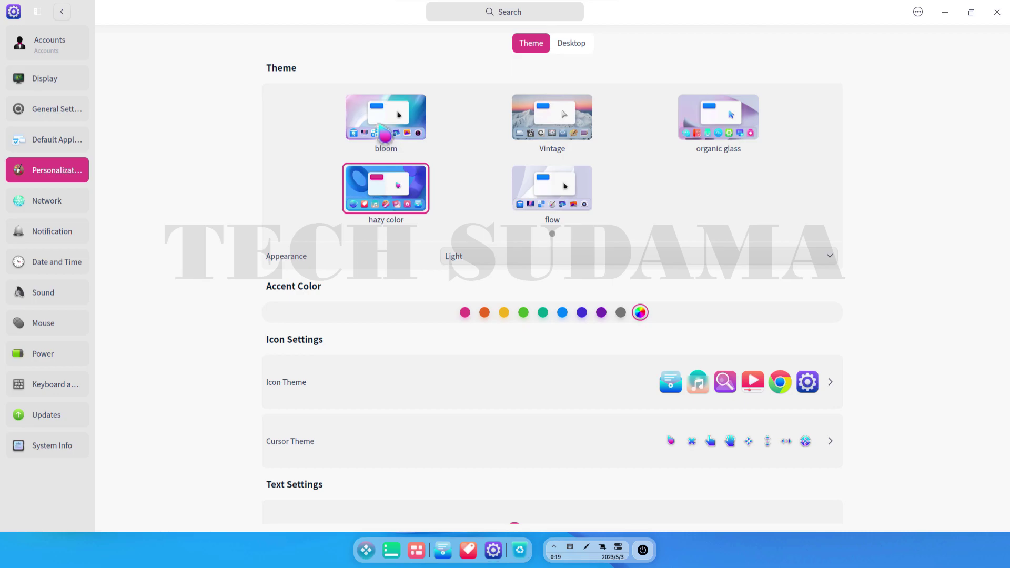
Switch the desktop theme to bloom and set the icon theme to bloom-classic.
{"action": "left_click", "coordinate": [386, 136]}
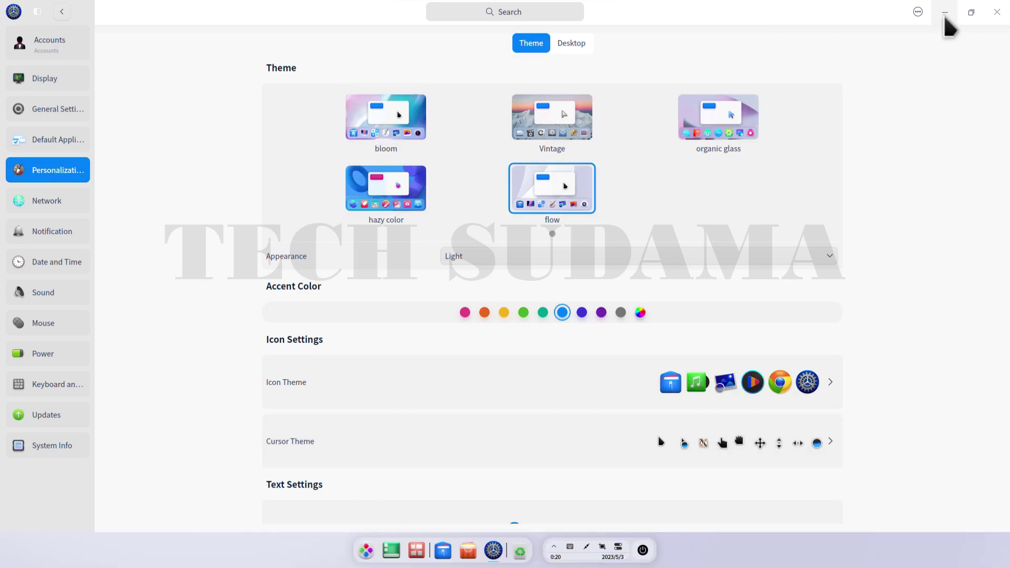
{"action": "left_click", "coordinate": [945, 12]}
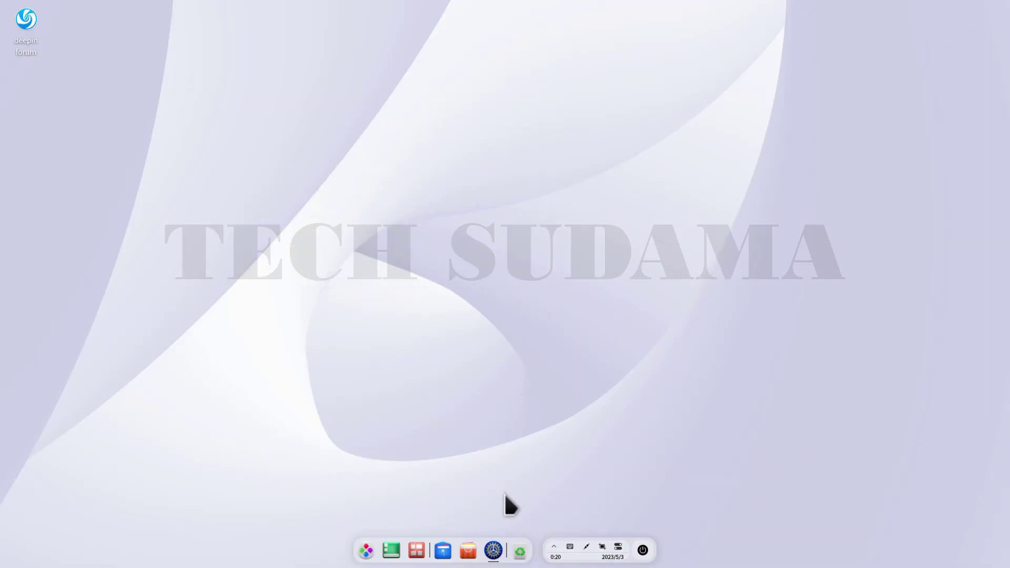
{"action": "left_click", "coordinate": [493, 550]}
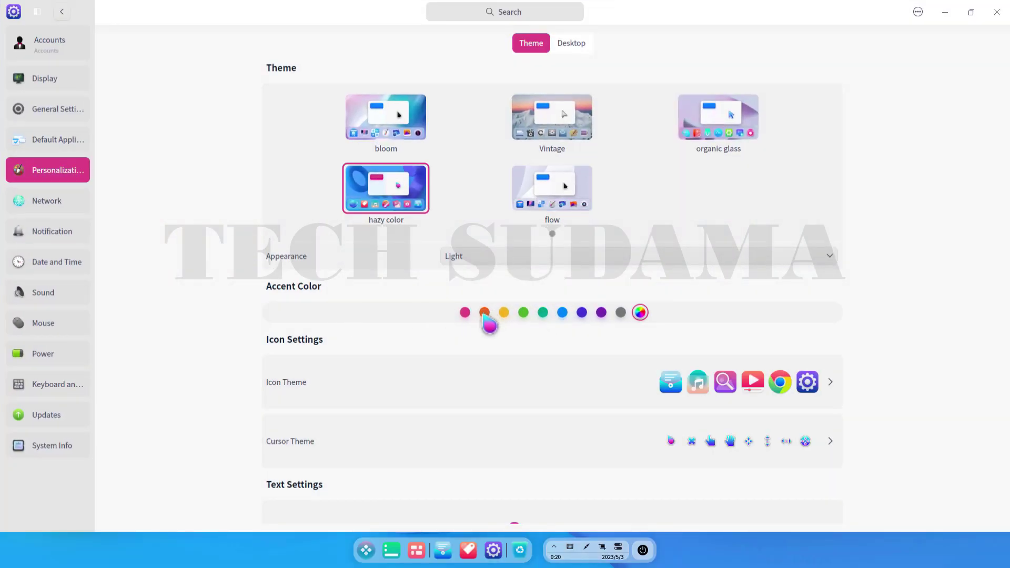
{"action": "left_click", "coordinate": [831, 388]}
{"action": "scroll", "coordinate": [563, 237], "scroll_direction": "down", "scroll_amount": 5}
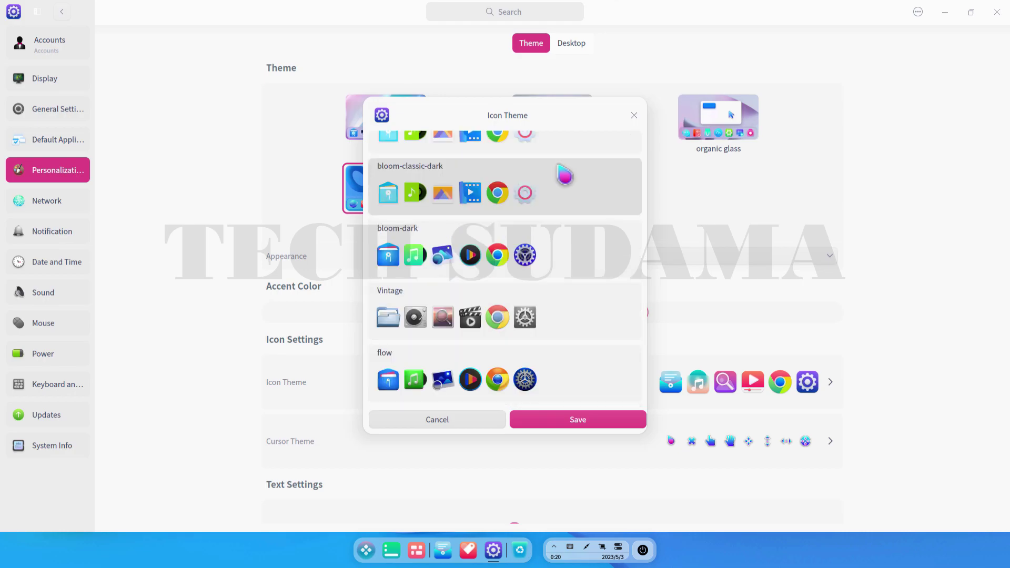
{"action": "scroll", "coordinate": [605, 142], "scroll_direction": "up", "scroll_amount": 1}
{"action": "left_click", "coordinate": [634, 136]}
{"action": "left_click", "coordinate": [591, 420]}
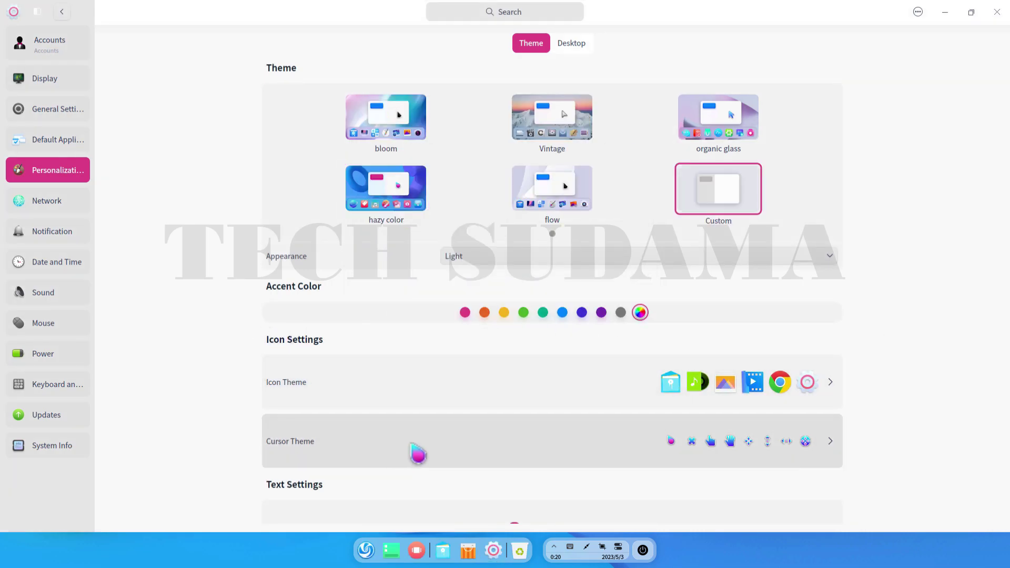
Check the cursor theme and Appearance options, keeping hazy-color and Light unchanged.
{"action": "left_click", "coordinate": [830, 442]}
{"action": "scroll", "coordinate": [549, 307], "scroll_direction": "down", "scroll_amount": 1}
{"action": "scroll", "coordinate": [550, 309], "scroll_direction": "up", "scroll_amount": 1}
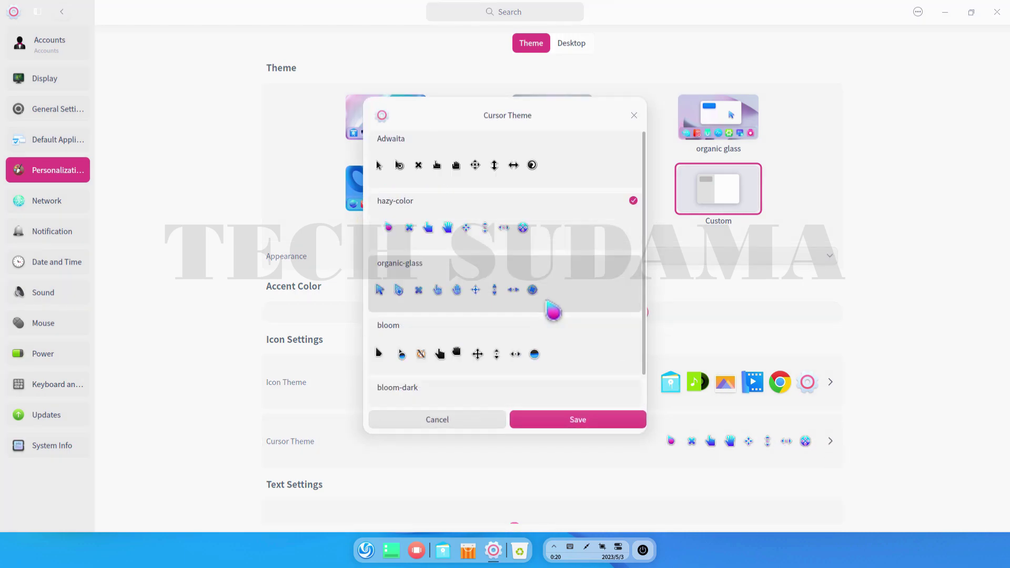
{"action": "left_click", "coordinate": [567, 245]}
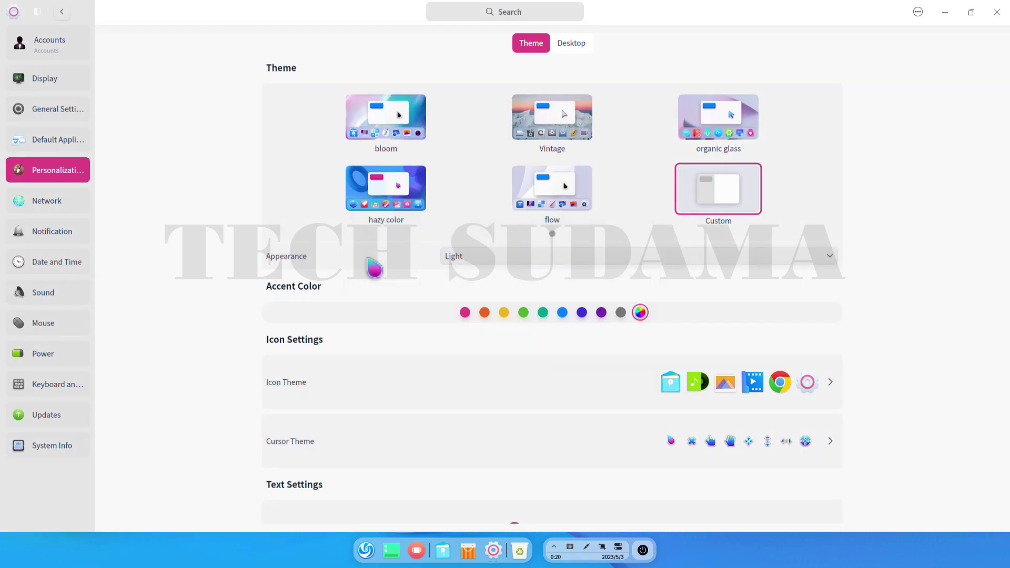
{"action": "left_click", "coordinate": [491, 259]}
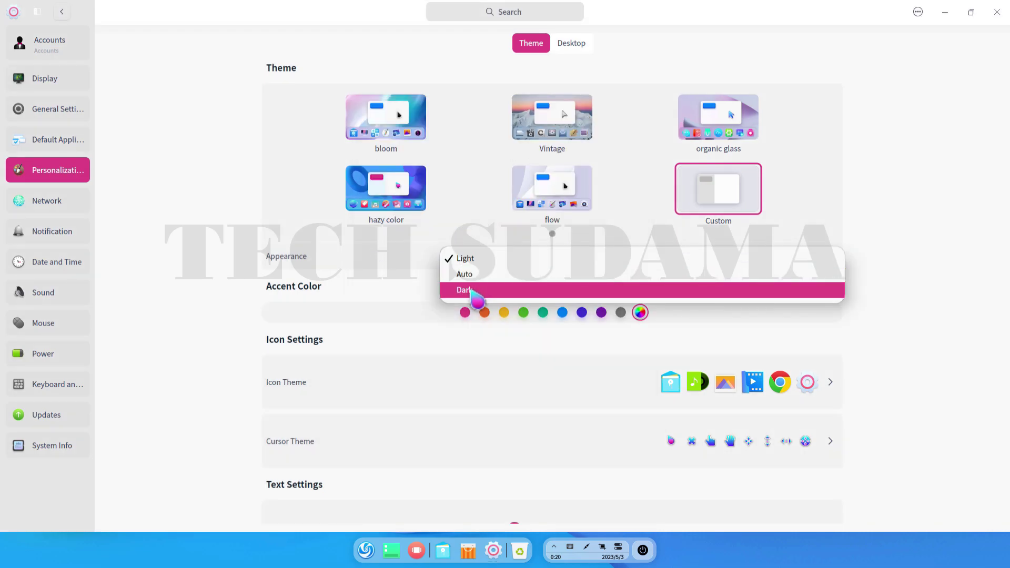
{"action": "left_click", "coordinate": [55, 208]}
Browse the Notification, Date and Time, Sound, Mouse and Power settings pages.
{"action": "left_click", "coordinate": [61, 233]}
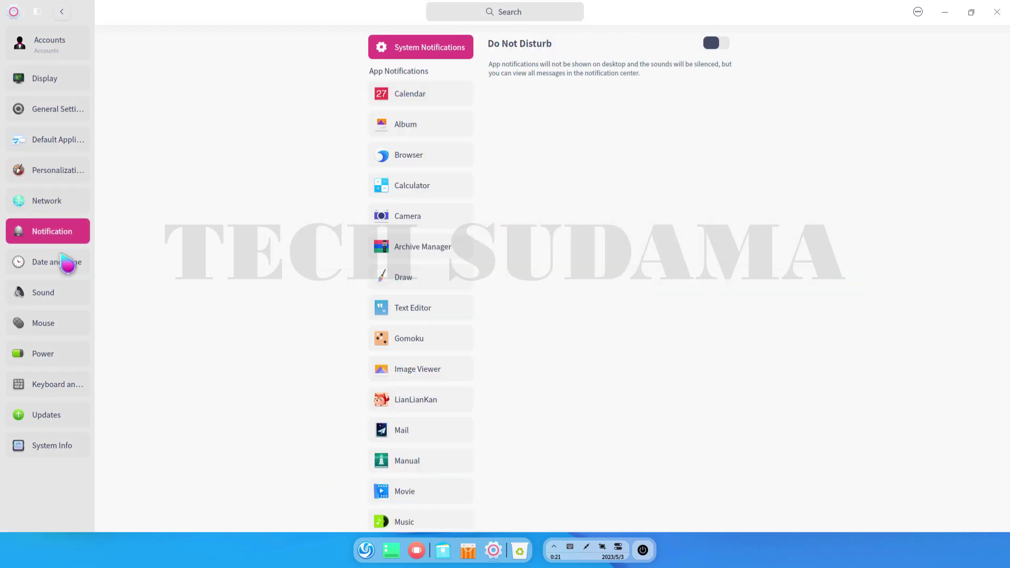
{"action": "left_click", "coordinate": [67, 263]}
{"action": "left_click", "coordinate": [56, 294]}
{"action": "left_click", "coordinate": [56, 330]}
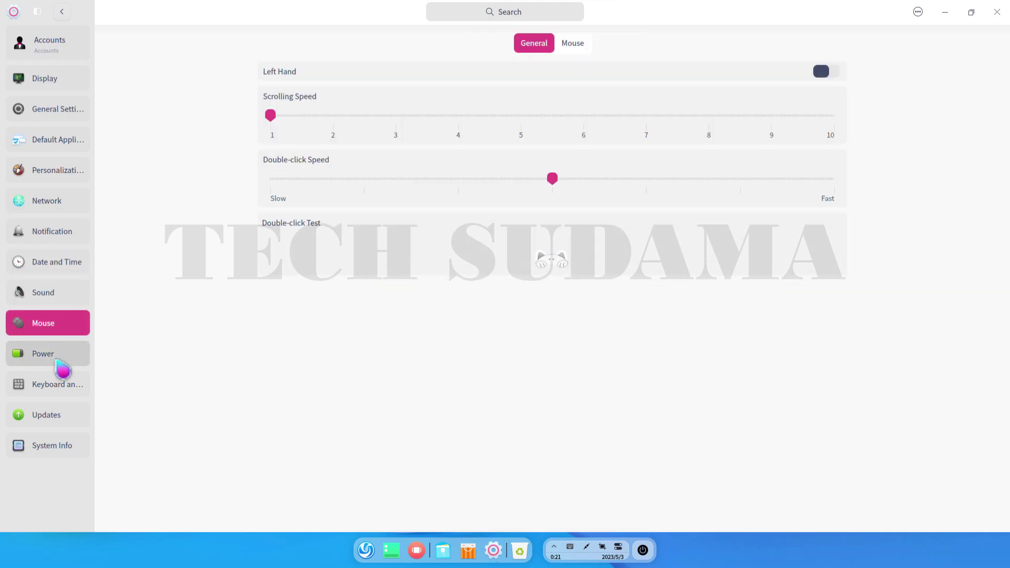
{"action": "left_click", "coordinate": [58, 363]}
View the Updates page, its Update Settings tab and System Info, then bring up the power menu from the dock.
{"action": "left_click", "coordinate": [48, 421]}
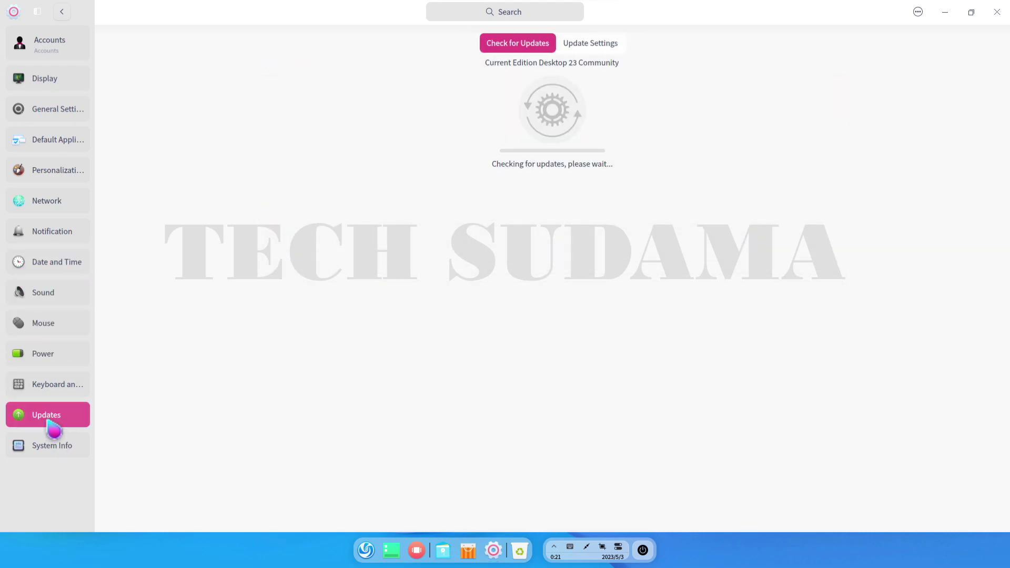
{"action": "left_click", "coordinate": [605, 43]}
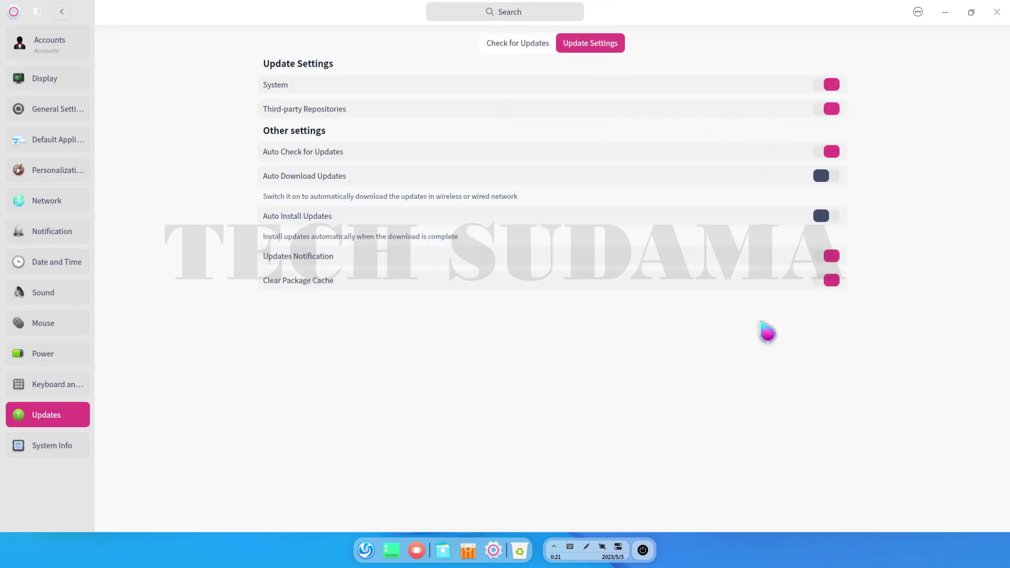
{"action": "left_click", "coordinate": [66, 457]}
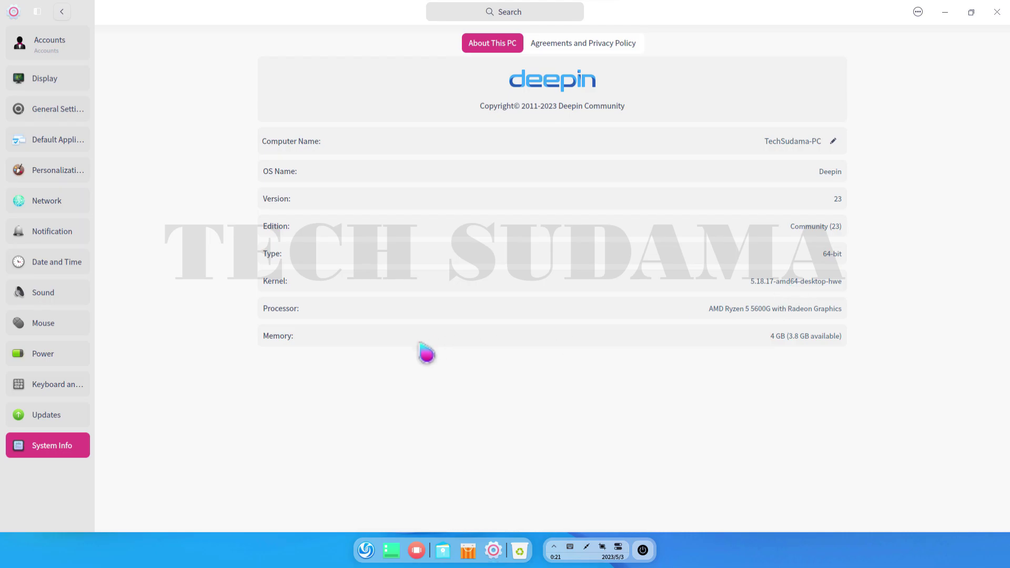
{"action": "left_click", "coordinate": [643, 550]}
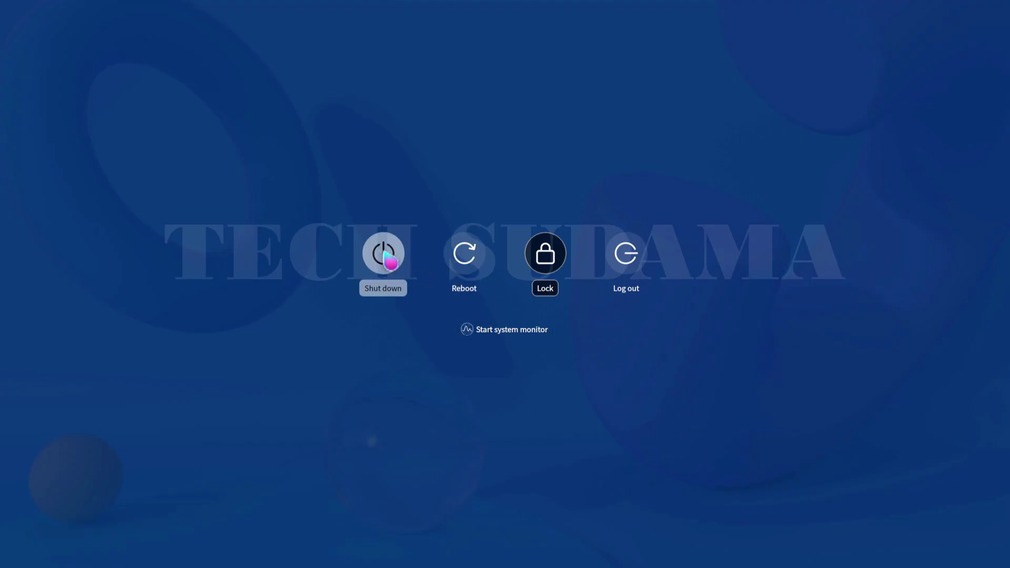